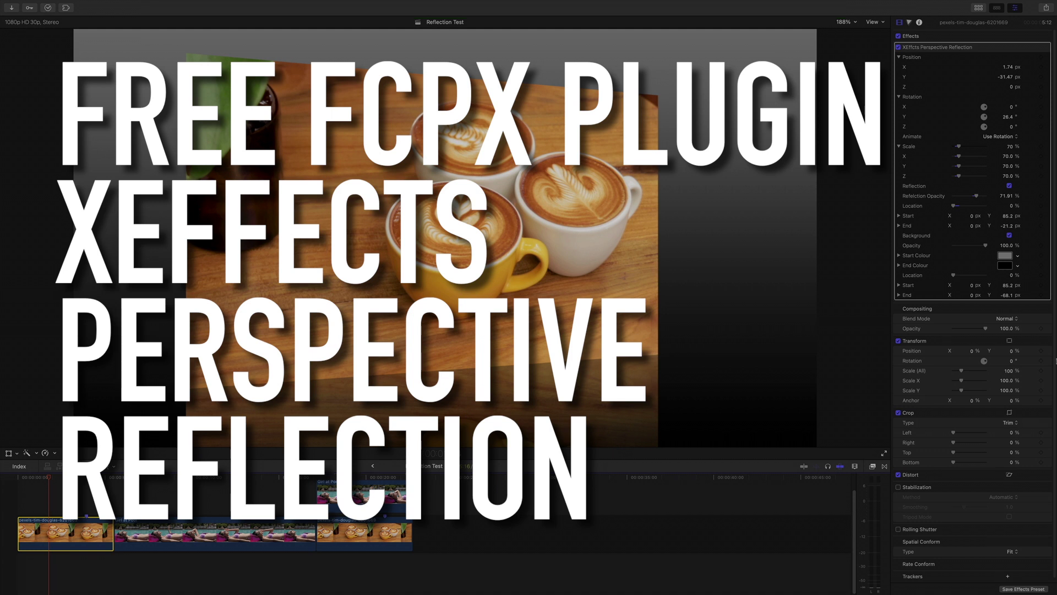
Step: Adjust the X position and overall scale of the XEffects Perspective Reflection effect on the coffee cups clip
drag(1011, 67, 1011, 67)
drag(1009, 146, 1015, 146)
Step: On the Girl at Pool clip, set the reflection effect's X position to about -5.43 px and increase its negative Y rotation
drag(126, 479, 180, 487)
click(180, 519)
drag(1010, 67, 995, 67)
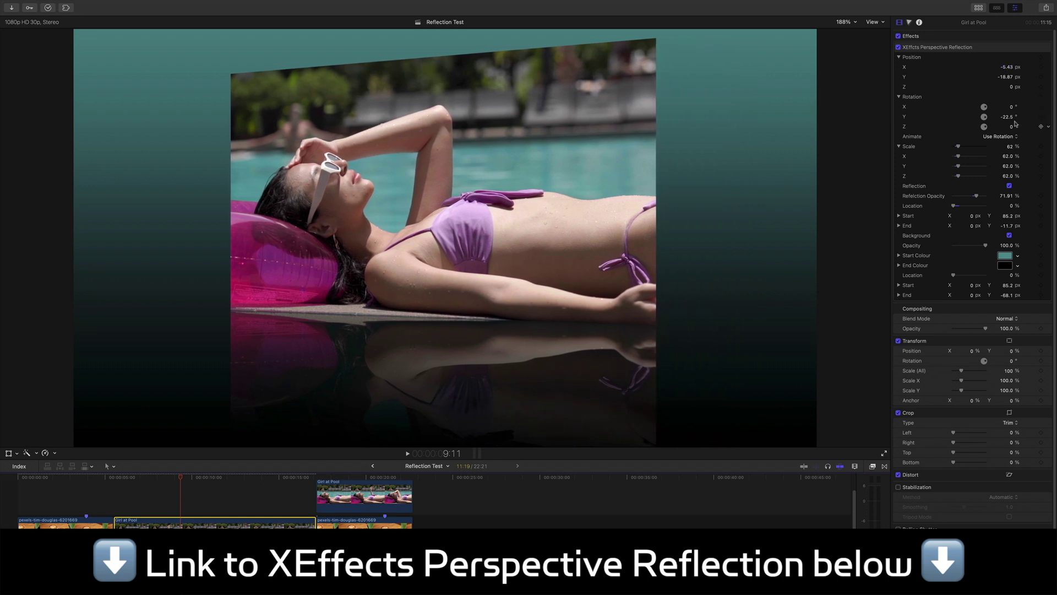
drag(1006, 116, 1009, 117)
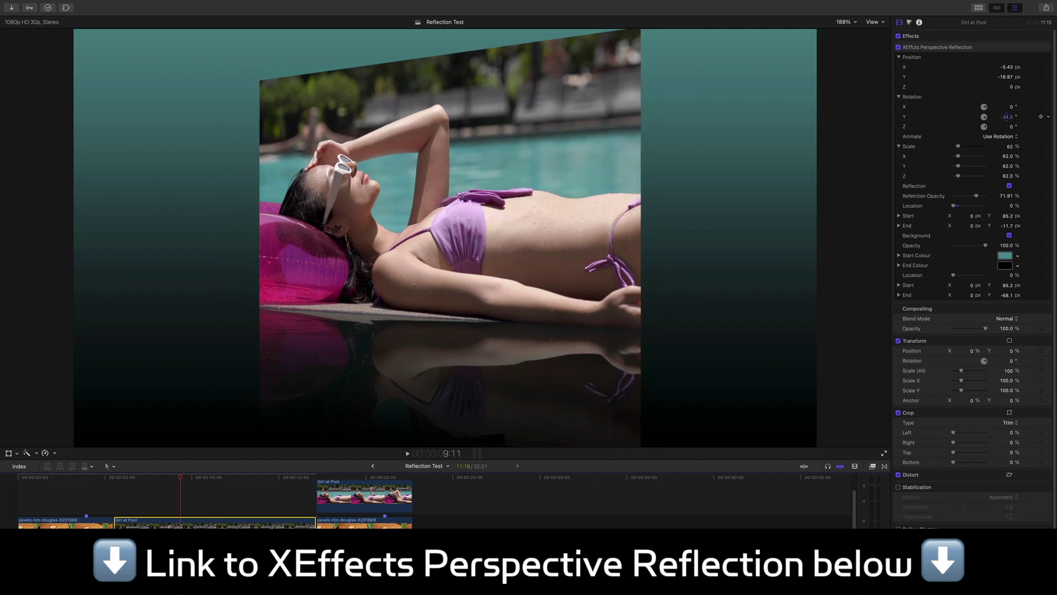
Step: Play back the final timeline section where the Girl at Pool clip is stacked above the coffee cups clip
drag(312, 475, 337, 477)
key(space)
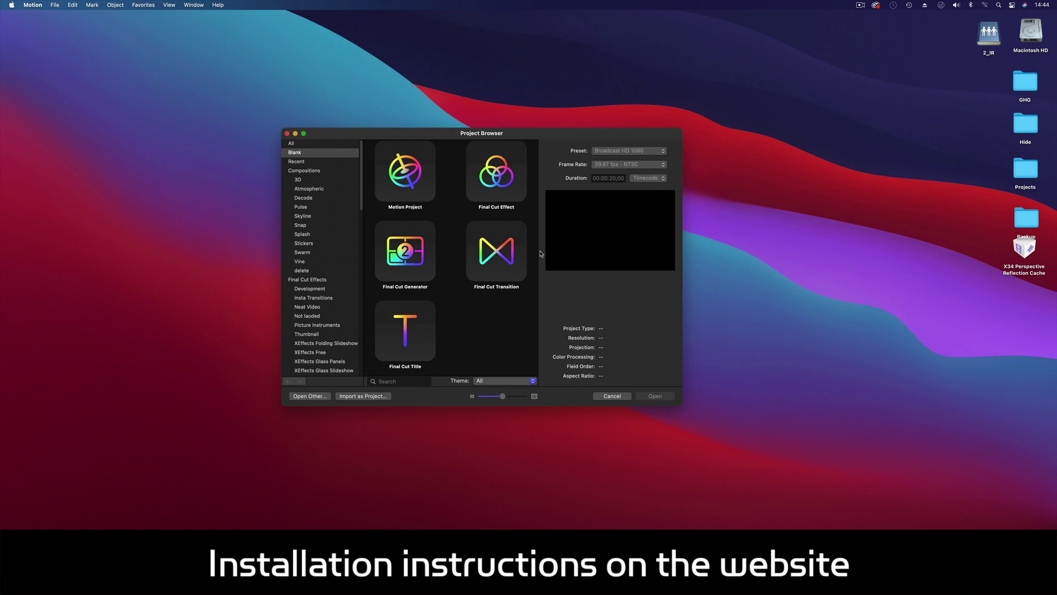
Step: Switch to Motion and create a blank Final Cut Effect project using Broadcast HD 1080 at 29.97 fps
click(495, 173)
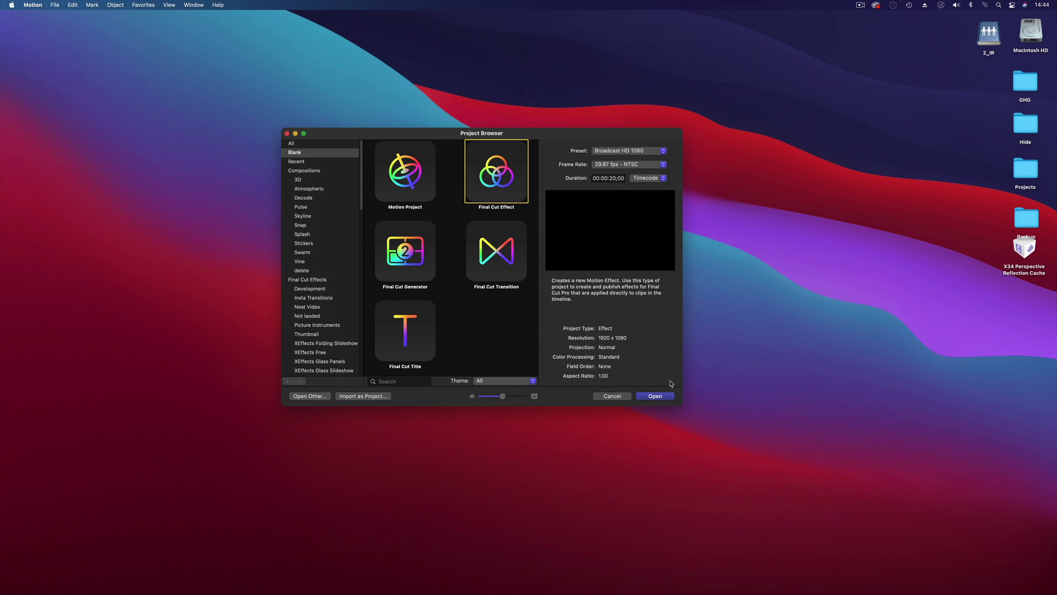
click(658, 397)
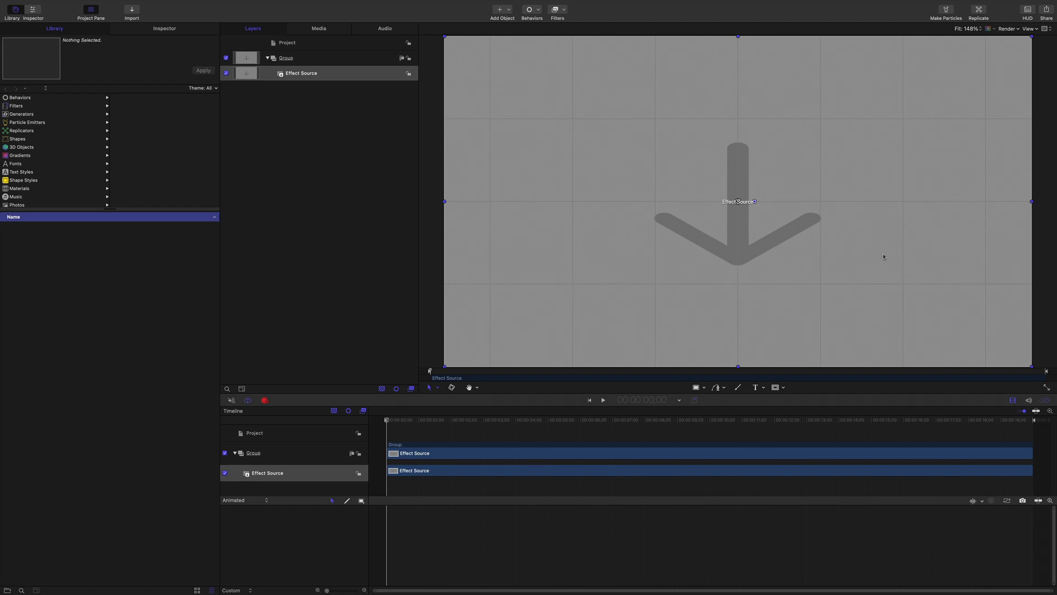
Step: Make a clone layer of the effect source's group and rename the clone's group to "Main Clone"
click(311, 60)
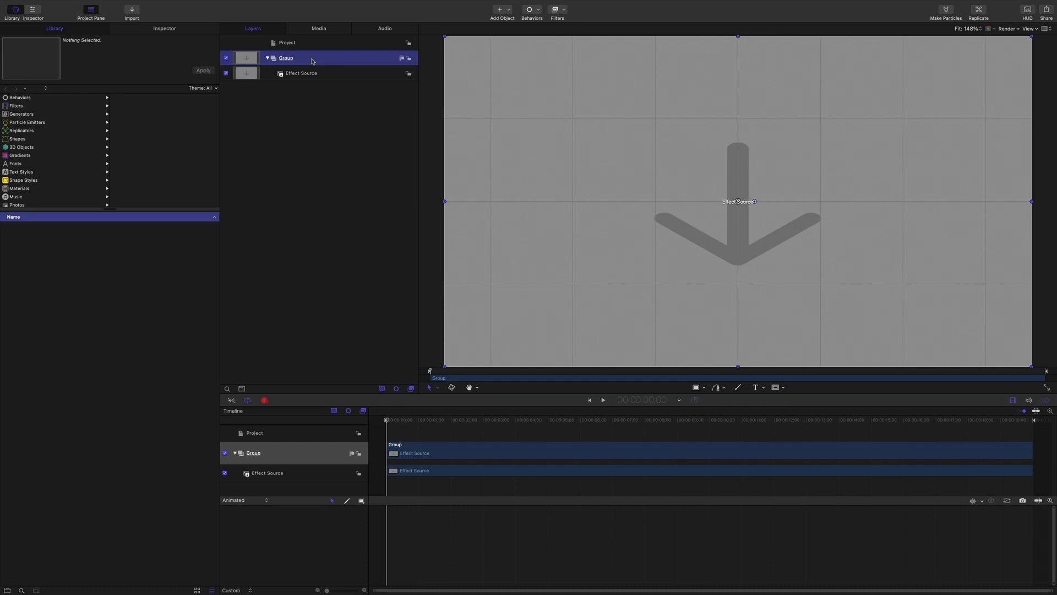
right_click(311, 61)
click(330, 205)
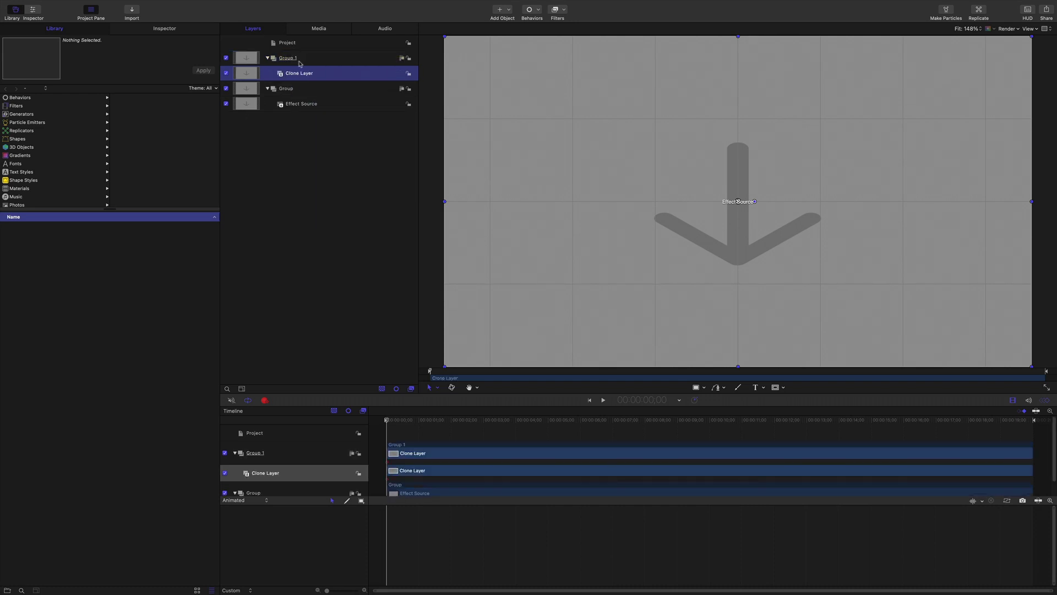
double_click(289, 58)
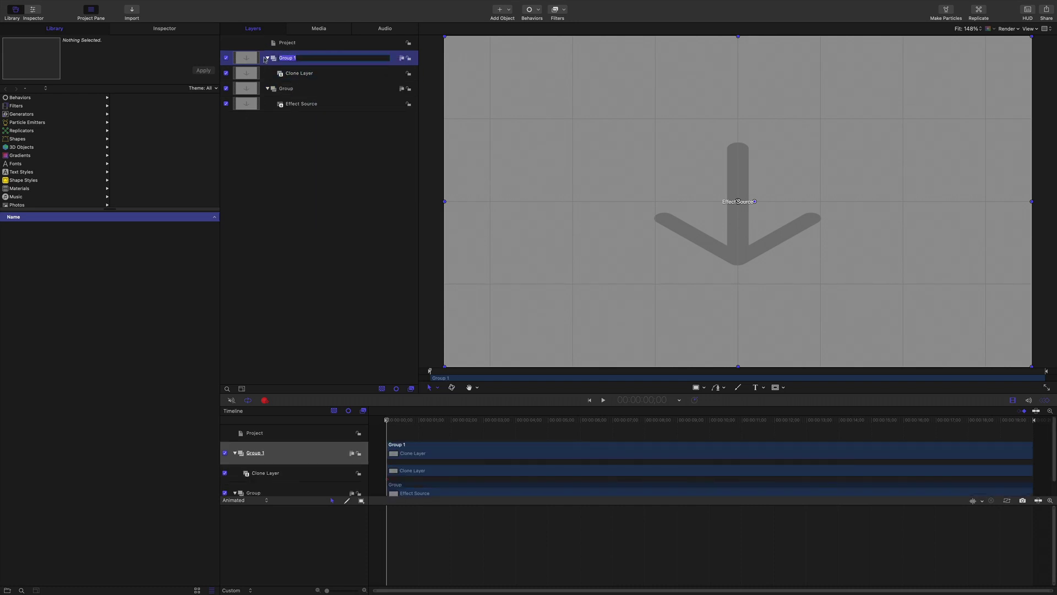
text(Main Clone)
key(Return)
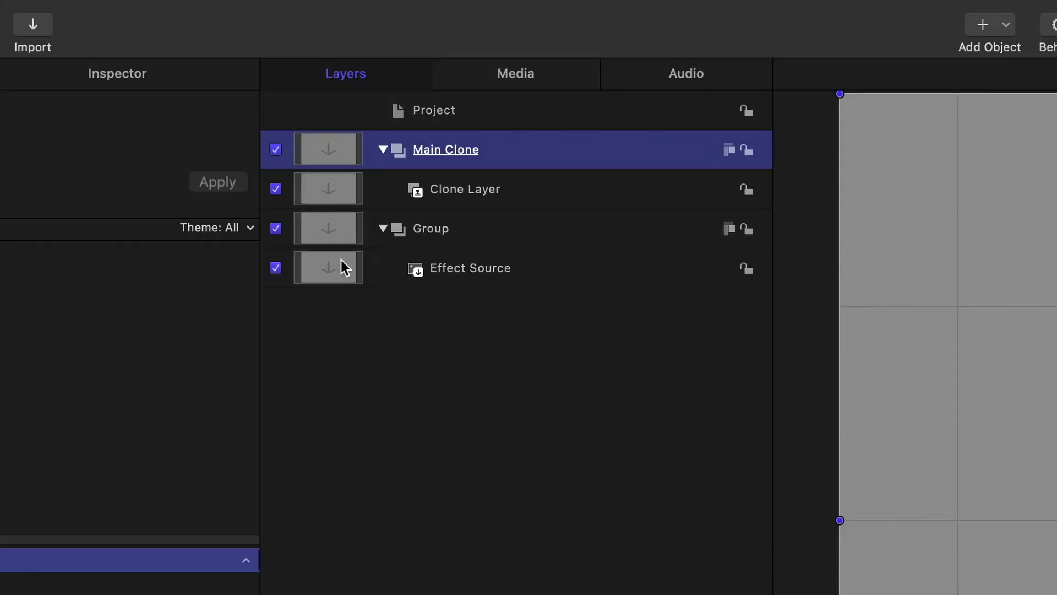
Step: Turn off the visibility of the original group containing Effect Source and collapse it in the layer list
click(275, 229)
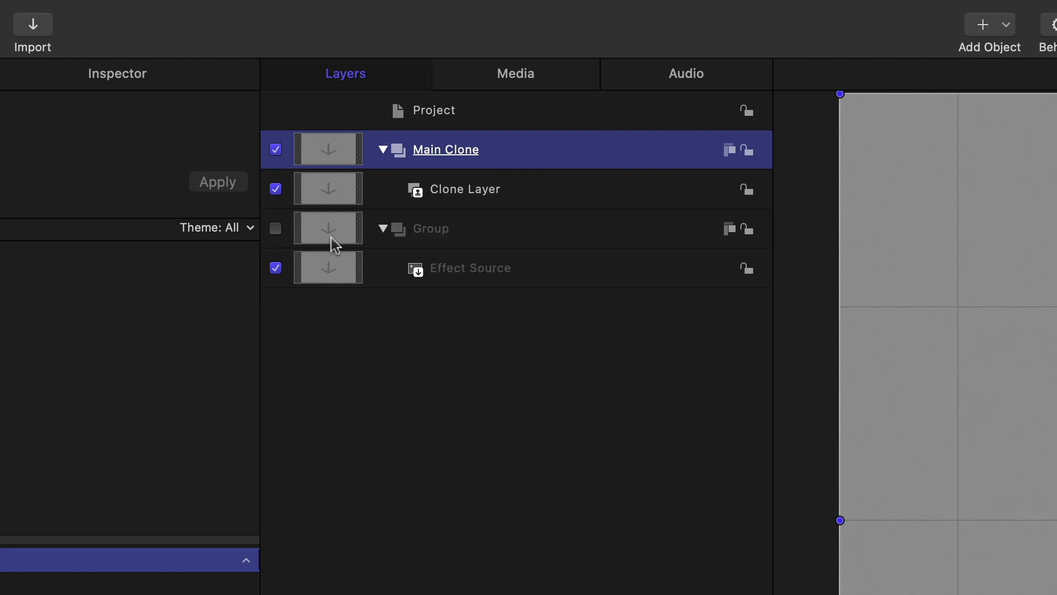
click(381, 232)
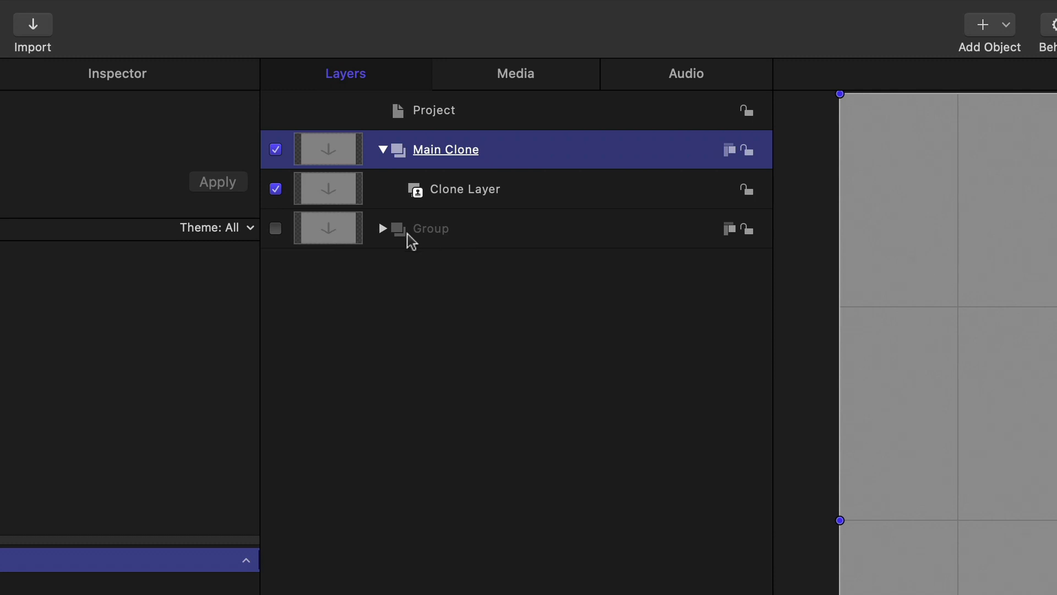
click(384, 231)
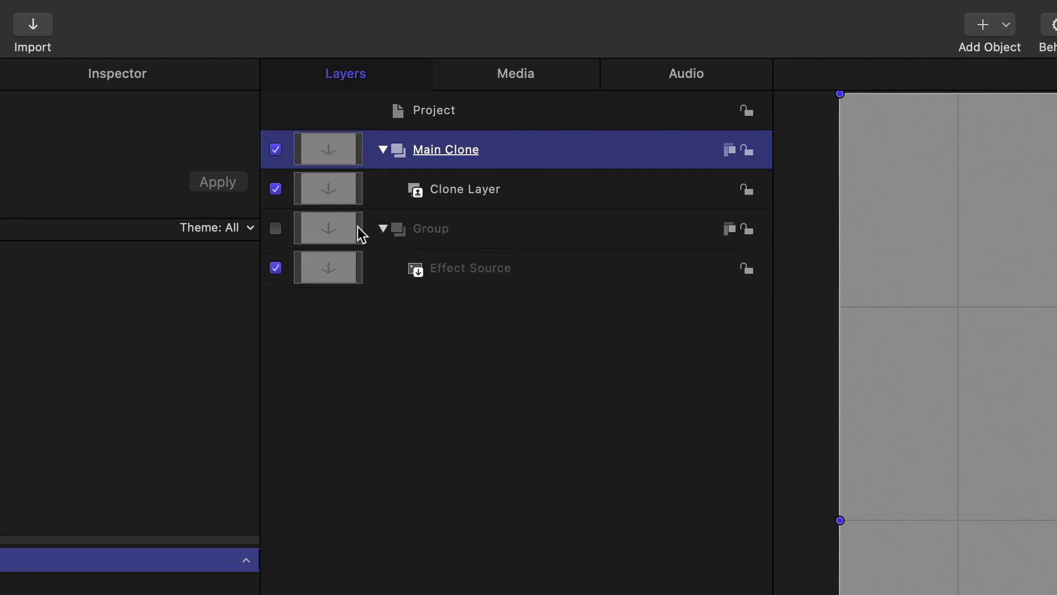
click(382, 228)
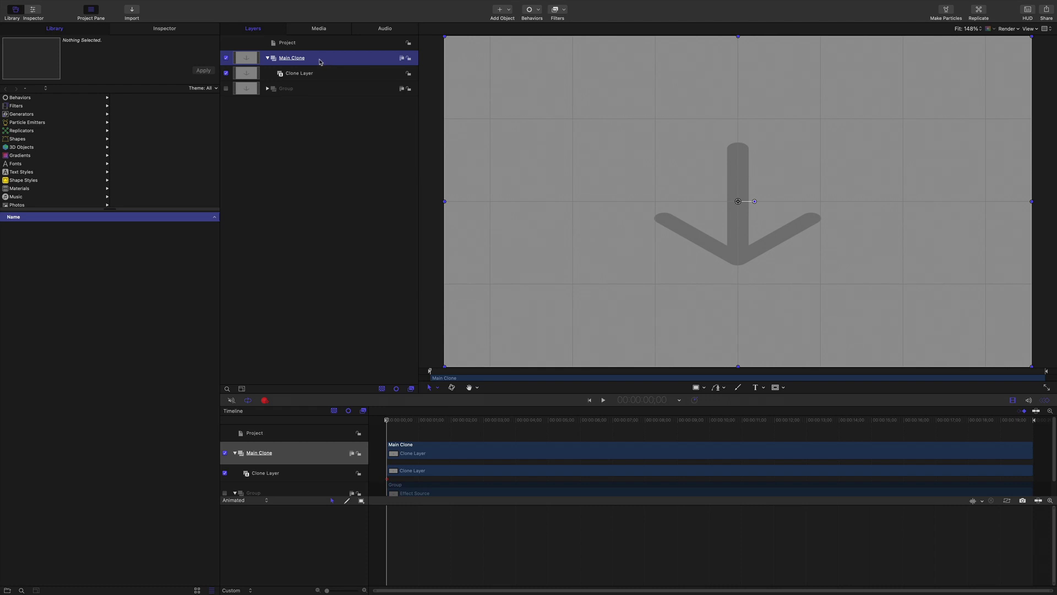
Step: Set the Main Clone group's Anchor Point Y to -540 px
click(166, 30)
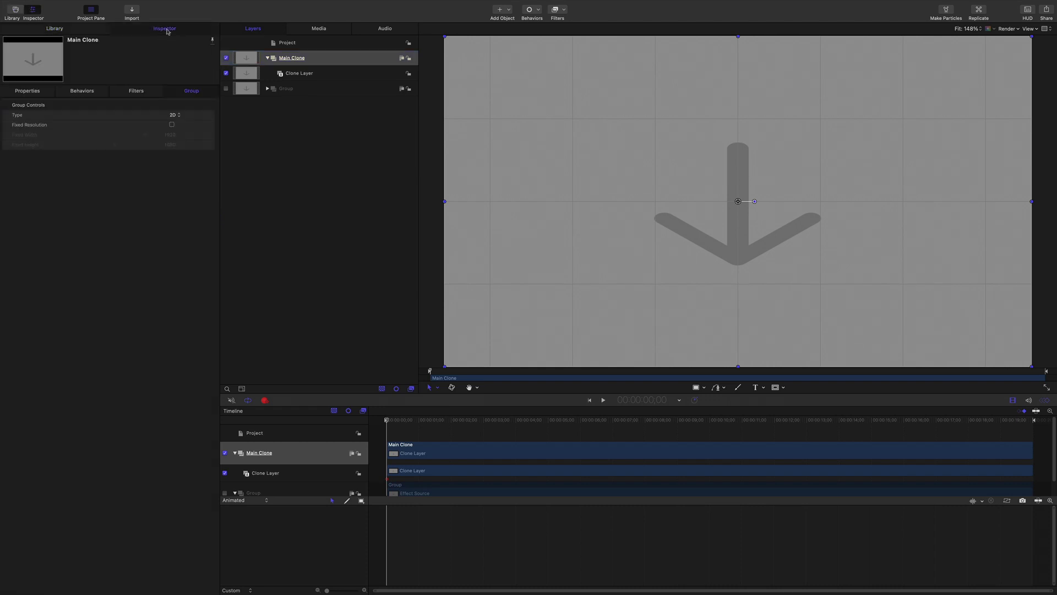
click(21, 95)
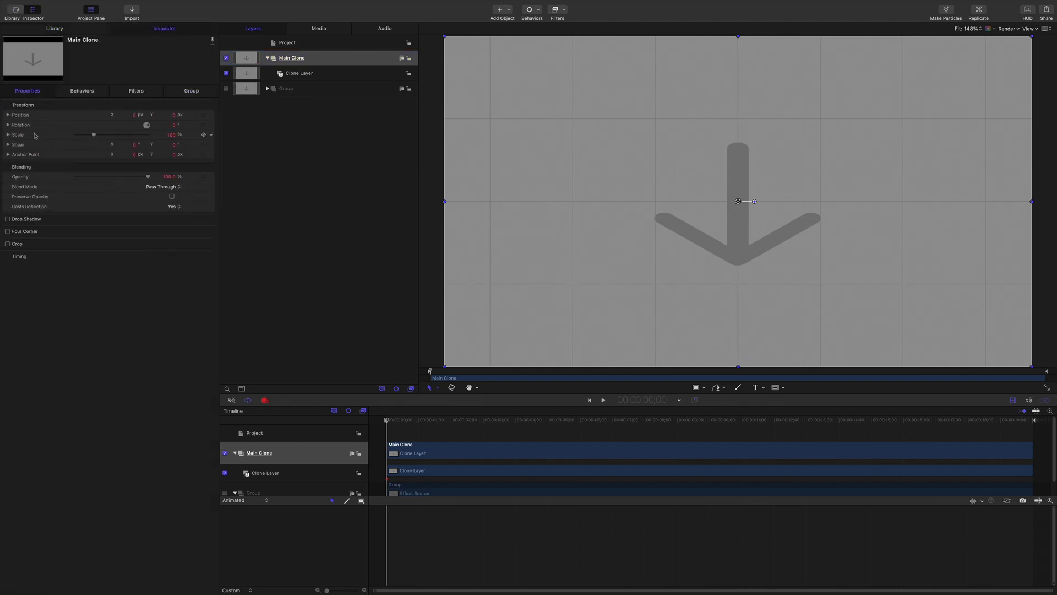
click(9, 154)
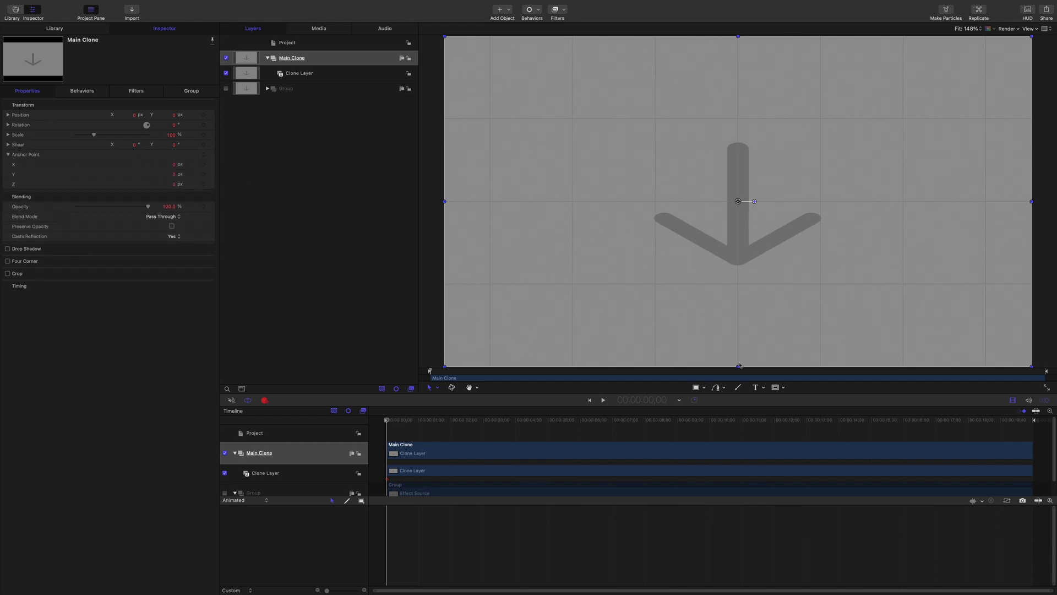
click(174, 174)
key(BackSpace)
text(-540)
key(Return)
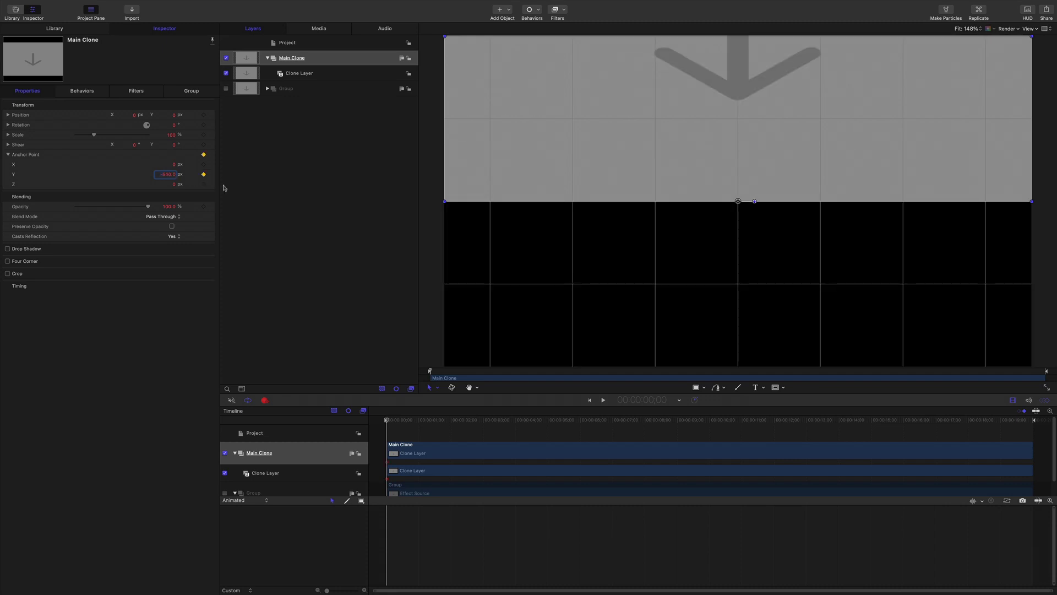
Step: Set the Main Clone group's Position Y to -540 px
click(172, 115)
text(-540)
key(Return)
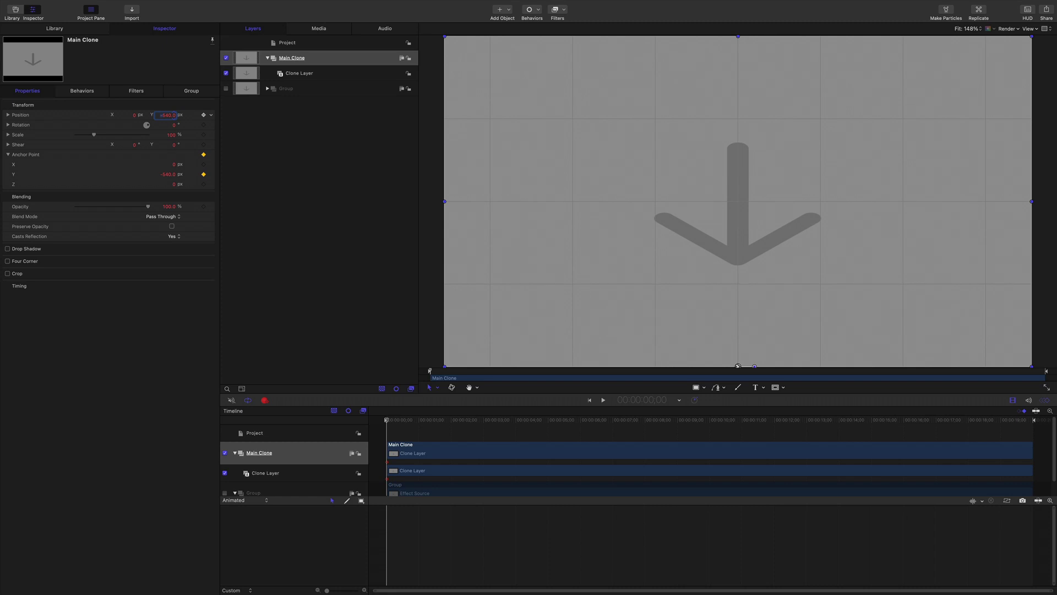
click(309, 121)
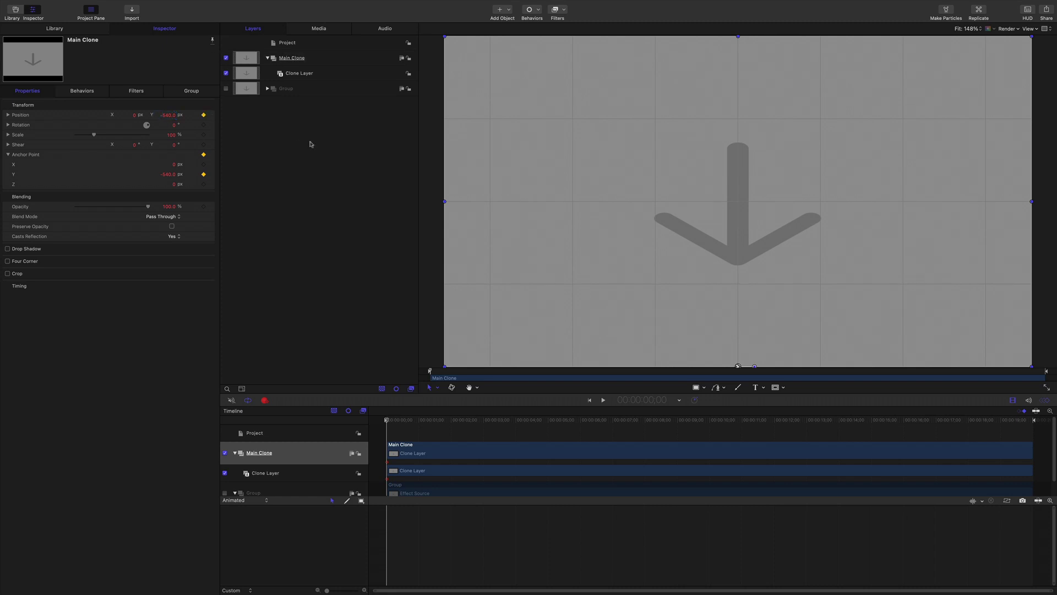
Step: Make a clone layer of the Main Clone group and rename the new clone's group to "Reflection"
click(325, 58)
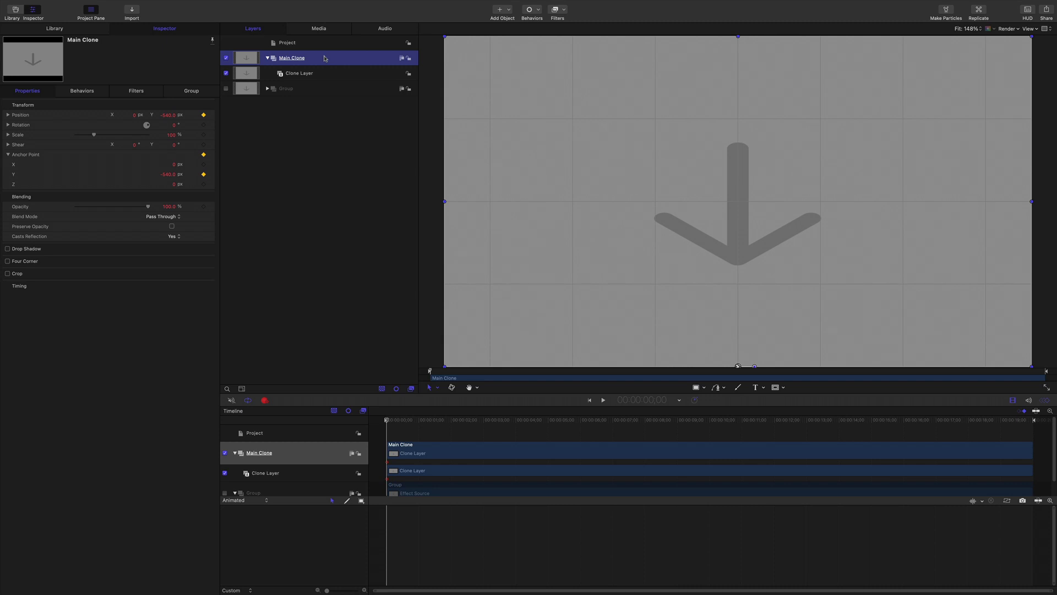
right_click(324, 59)
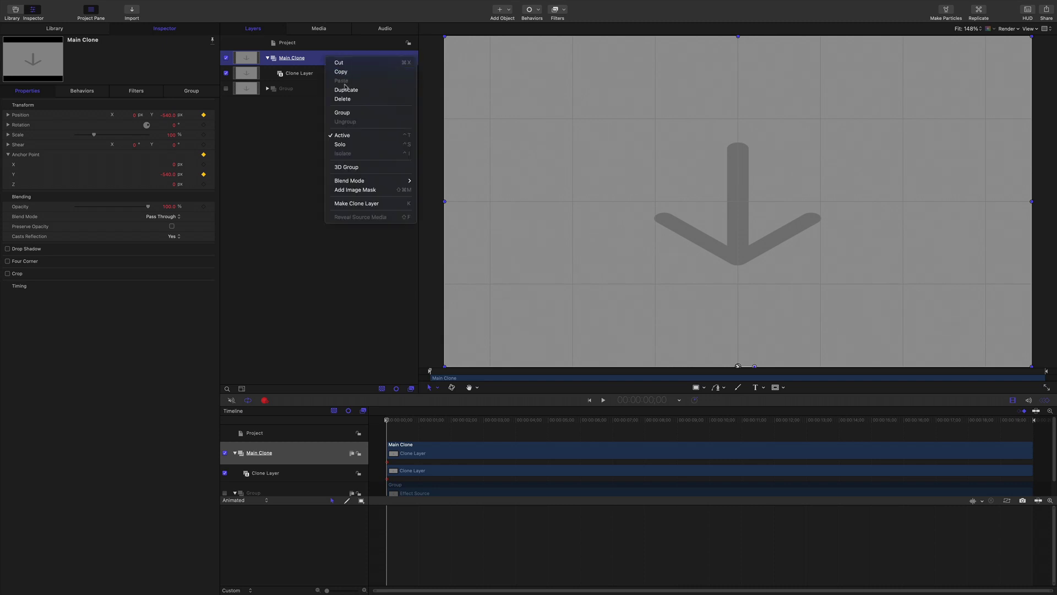
click(356, 203)
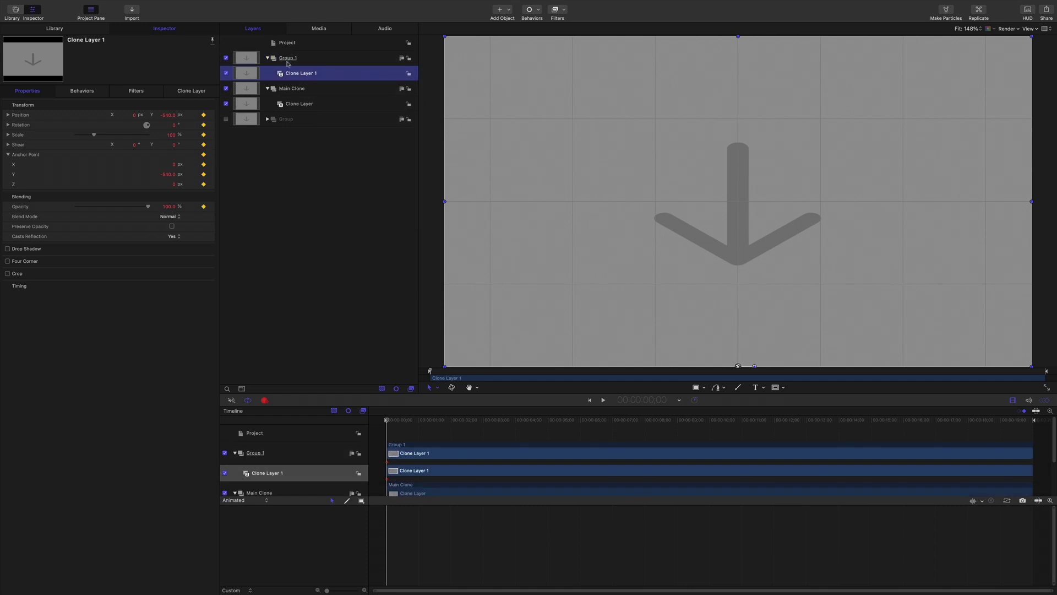
double_click(279, 57)
text(Reflectio)
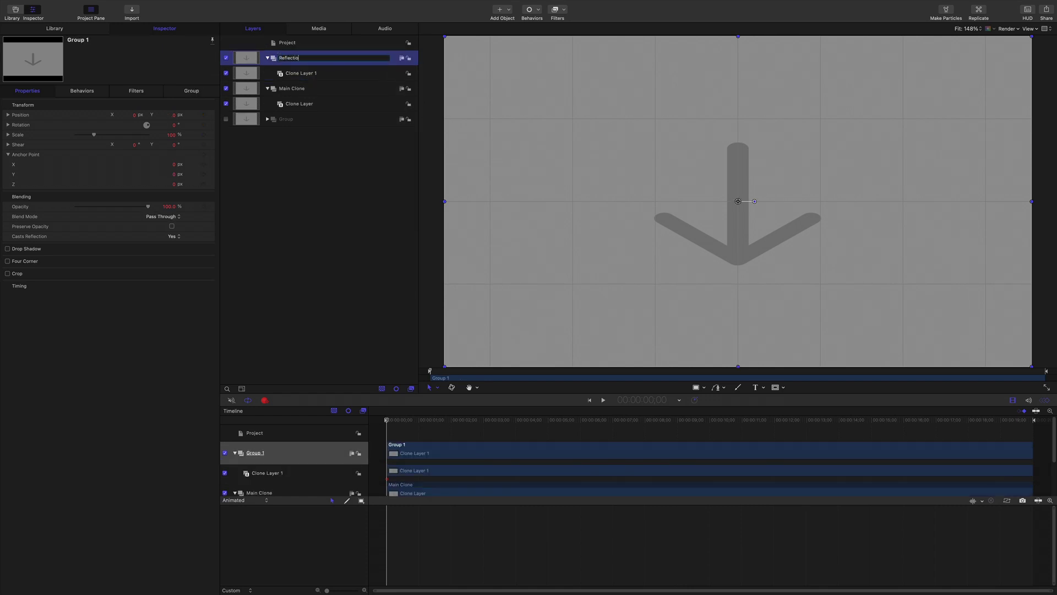
key(Return)
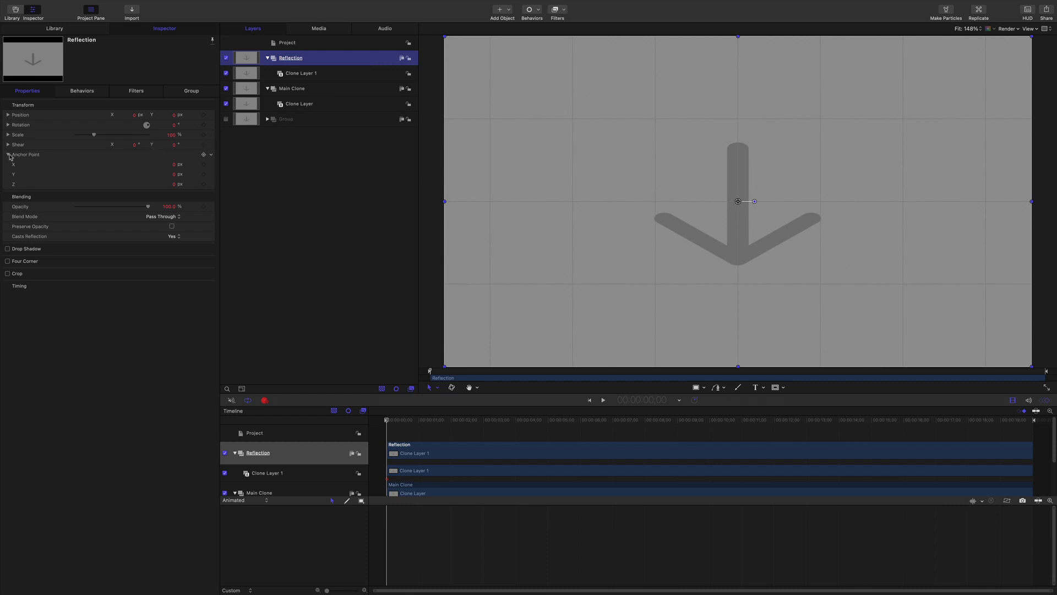
Step: Flip the Reflection group vertically by setting its Scale Y to -100%
click(9, 154)
click(8, 135)
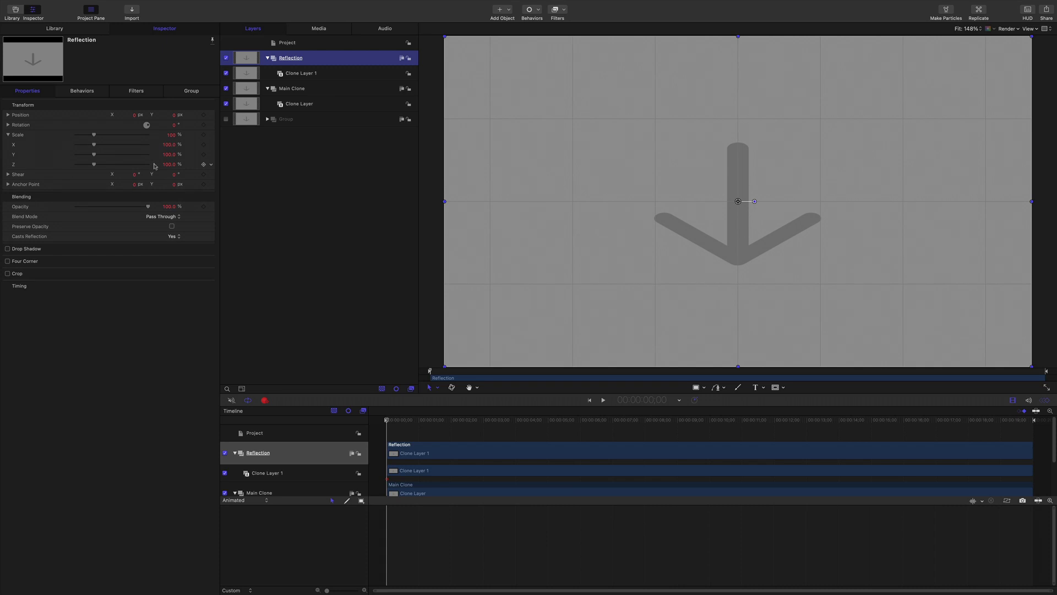
click(168, 155)
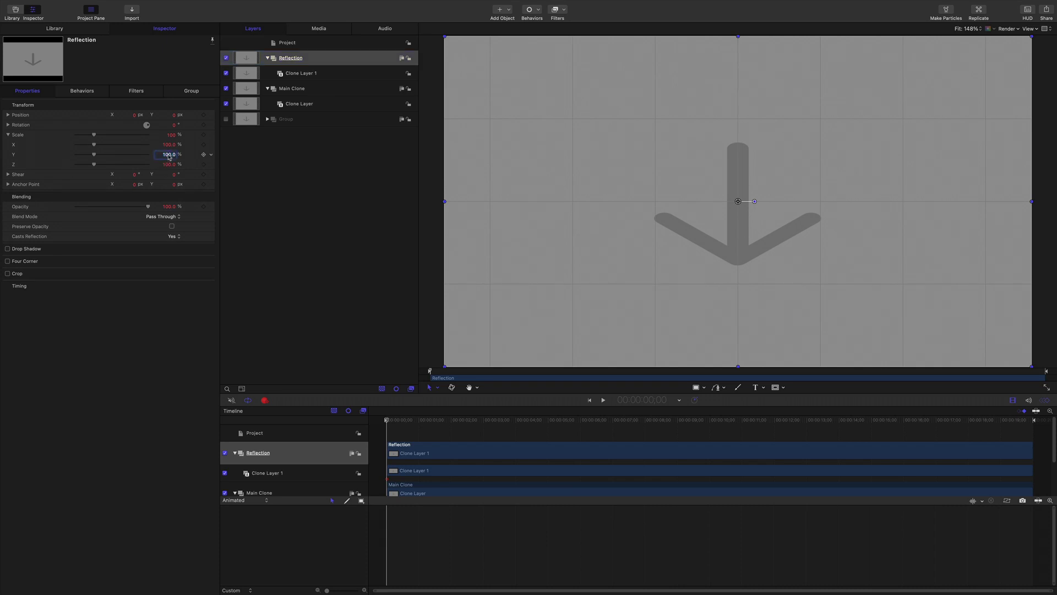
key(BackSpace)
key(Return)
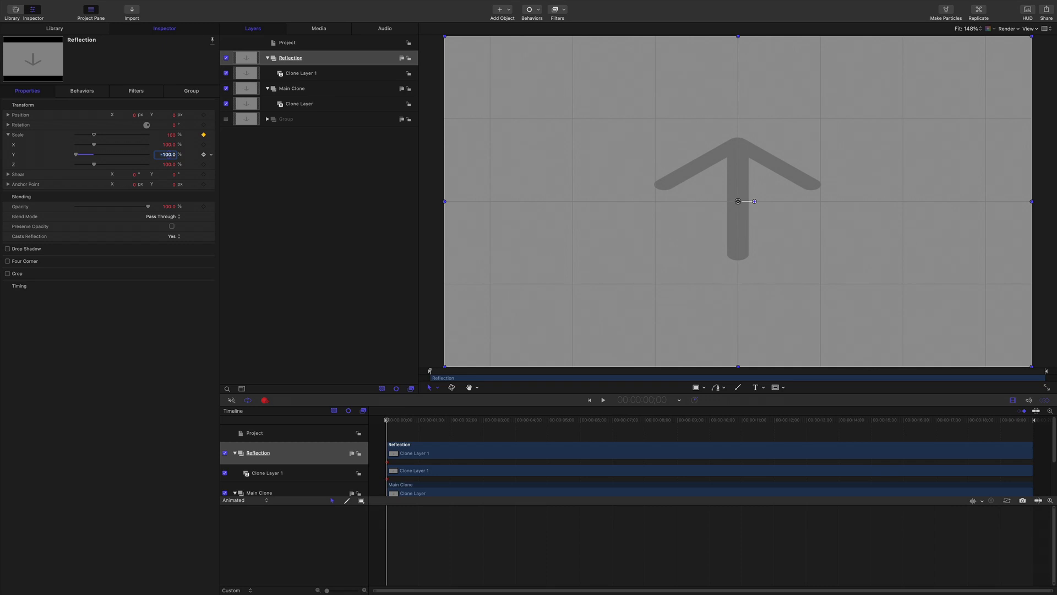
Step: Move the Reflection group directly below the main image by setting its Position Y to -1080 px
drag(174, 115, 172, 116)
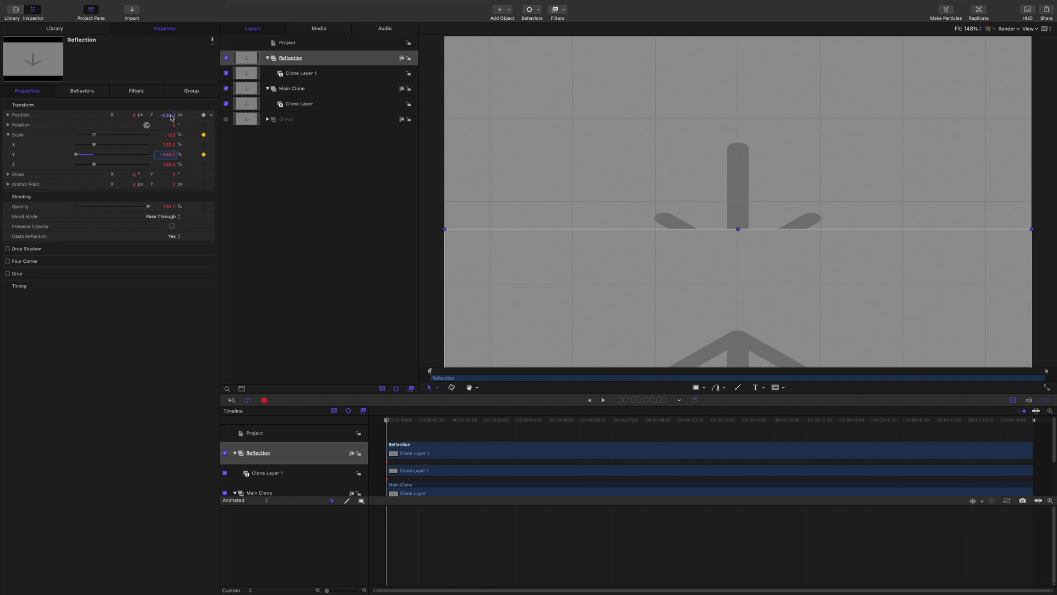
text(-1080)
key(Return)
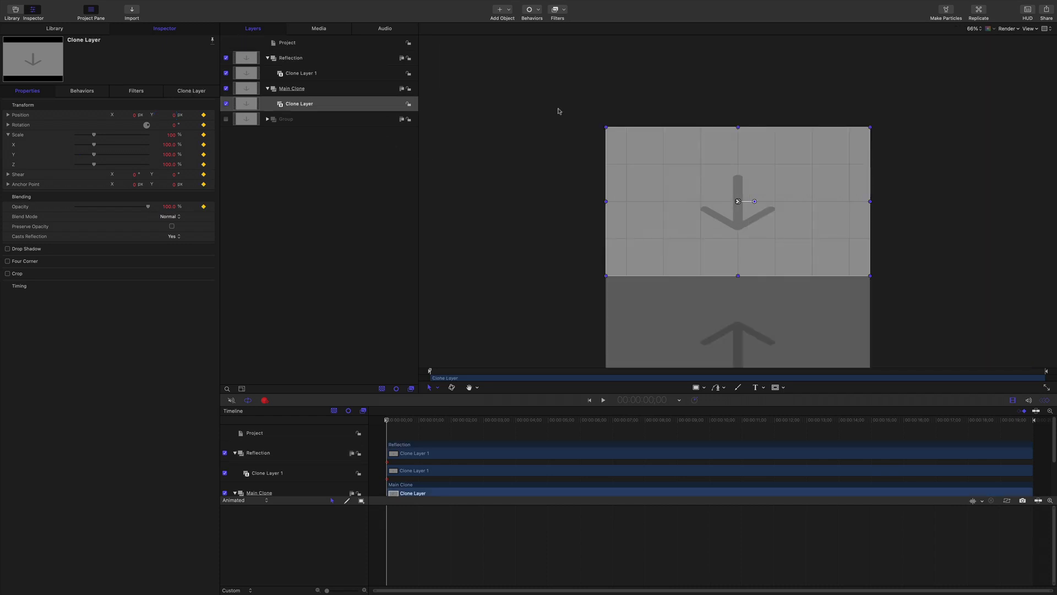
Step: Turn off Show Full View Area so the canvas displays only the project frame
scroll(564, 118, down, 4)
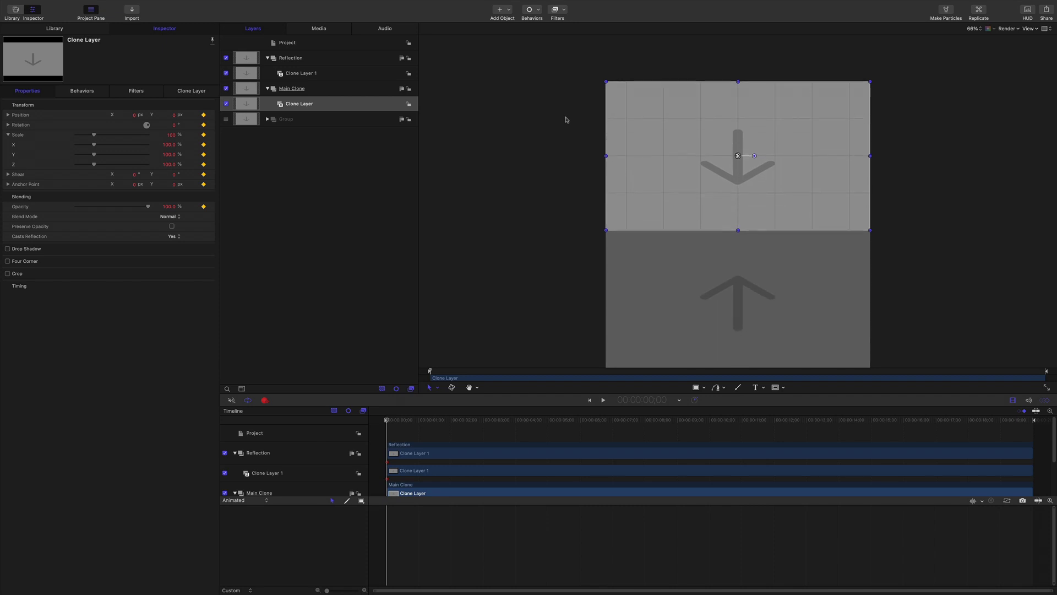
scroll(565, 120, down, 2)
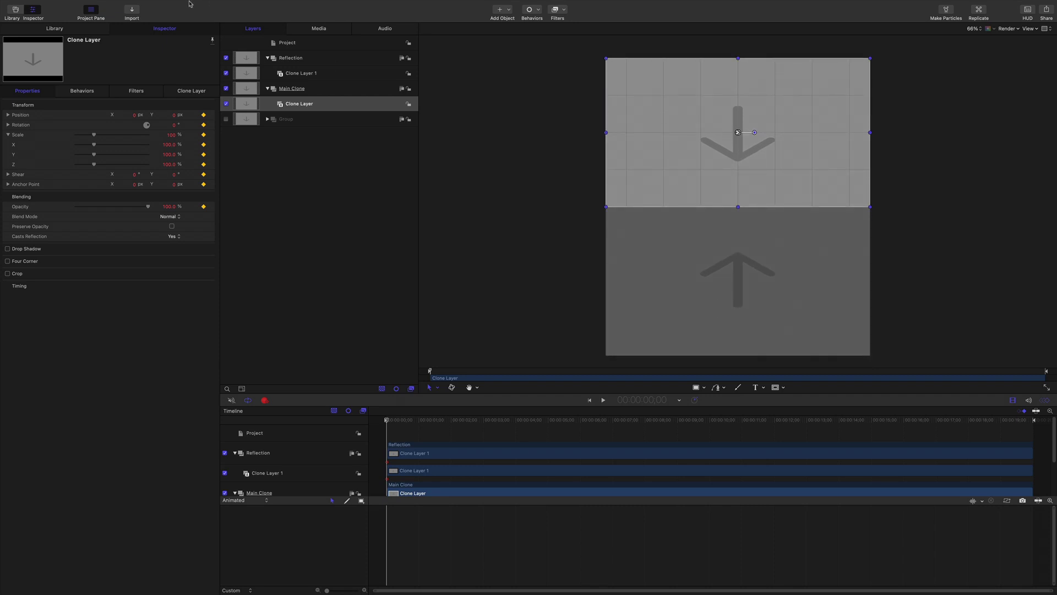
mouse_move(194, 4)
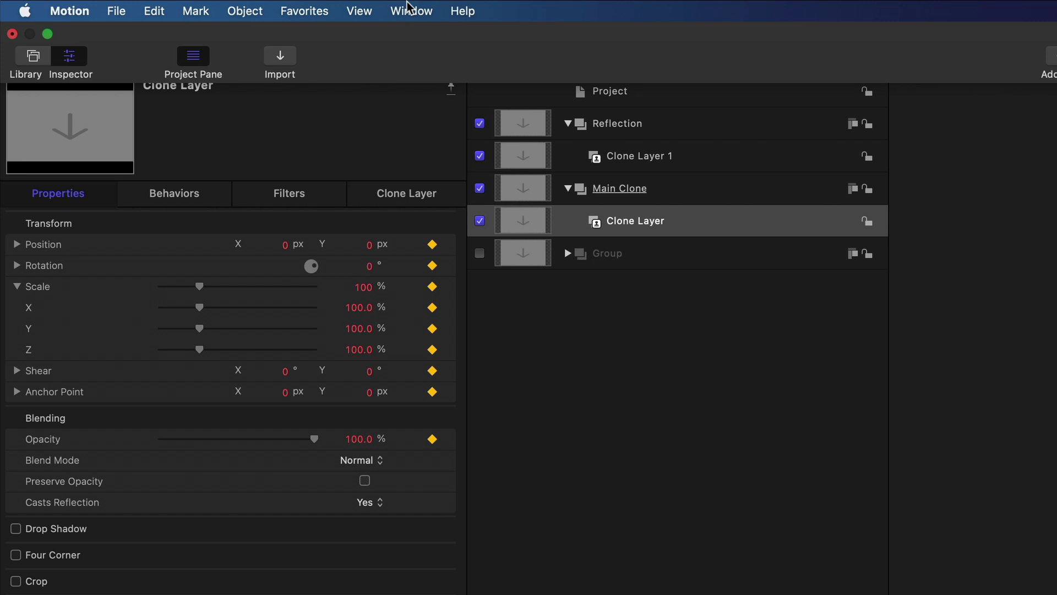
click(359, 11)
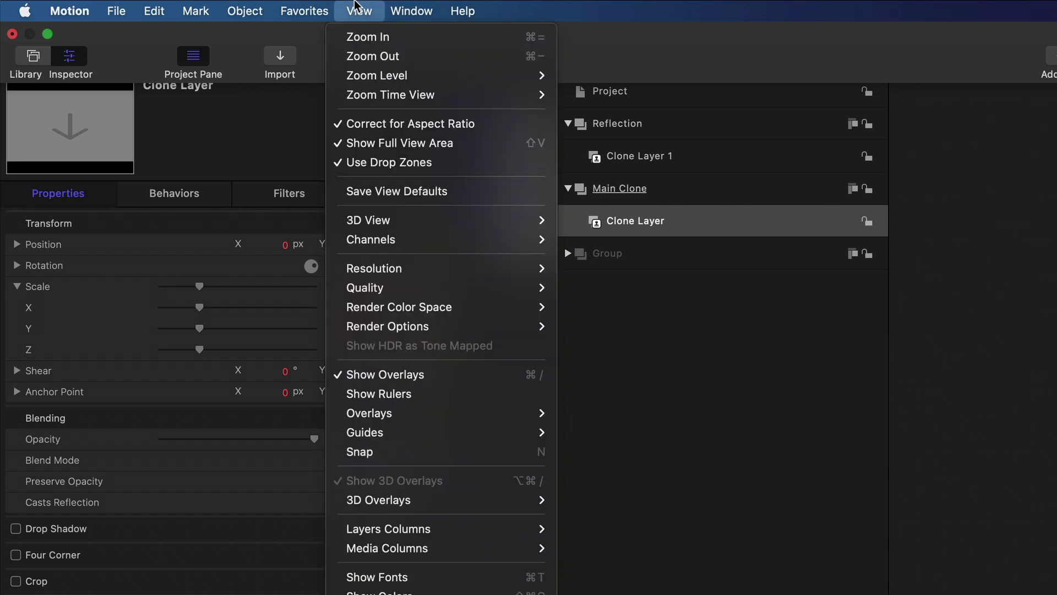
click(461, 145)
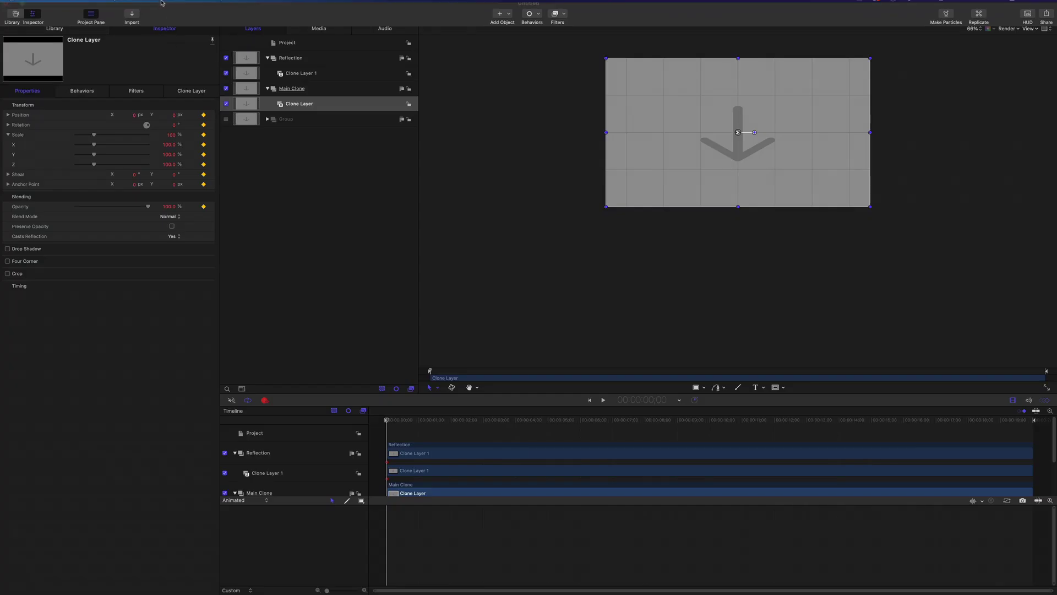
Step: Turn on Show Full View Area and collapse the Reflection and Main Clone groups in the layer list
click(170, 4)
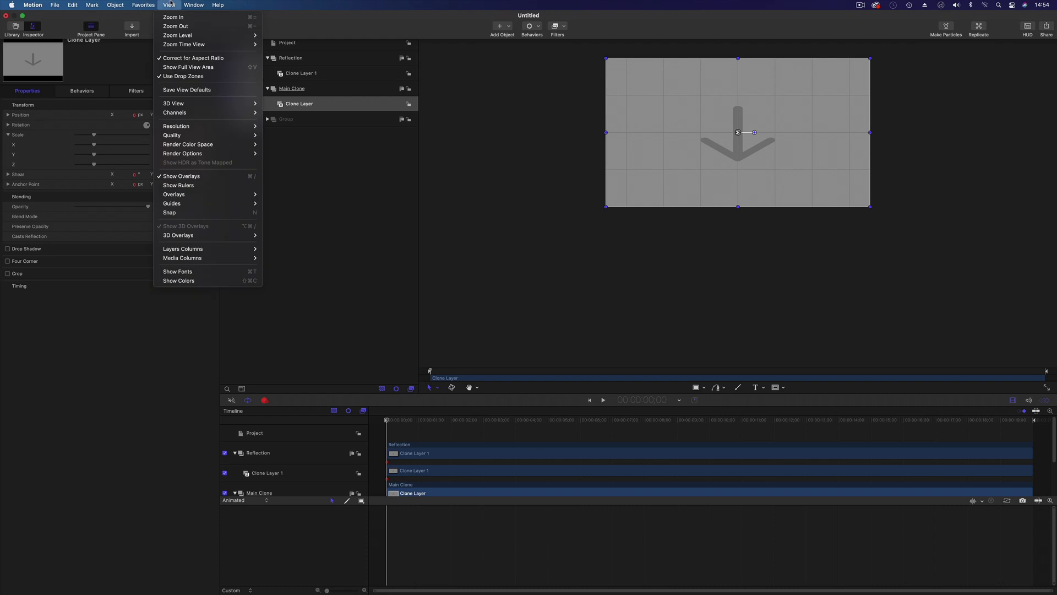
click(182, 65)
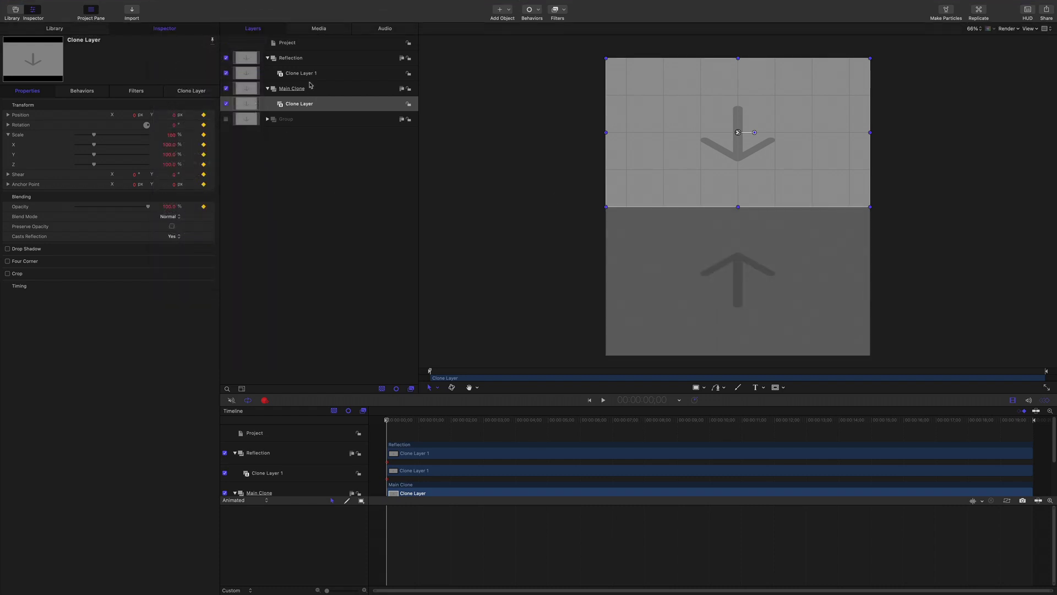
click(268, 58)
click(268, 74)
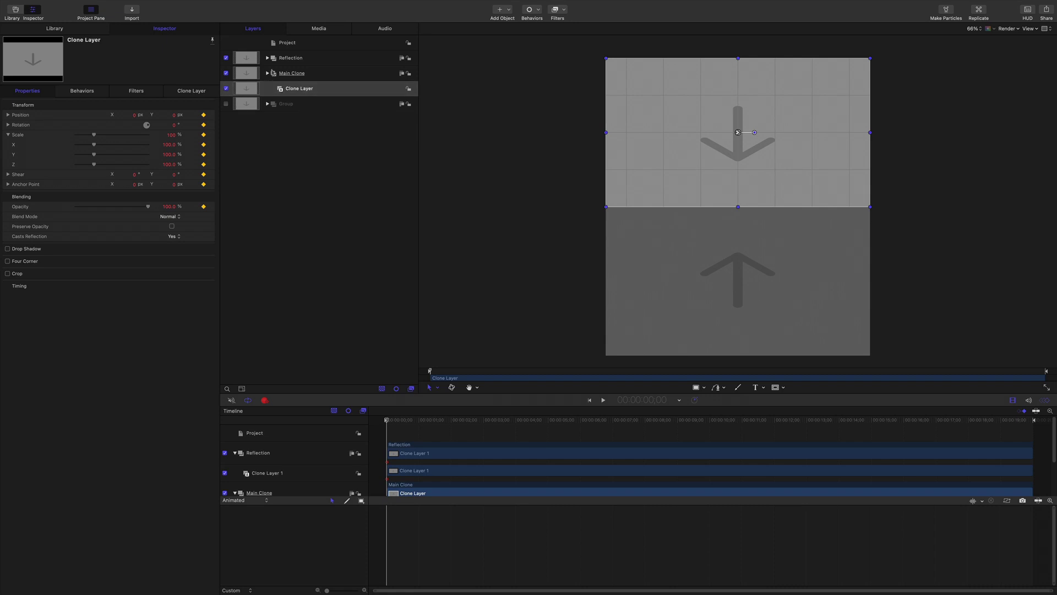
Step: Group the Reflection and Main Clone groups together and name the new parent group "Image and Reflection"
click(312, 59)
shift+click(318, 74)
right_click(321, 74)
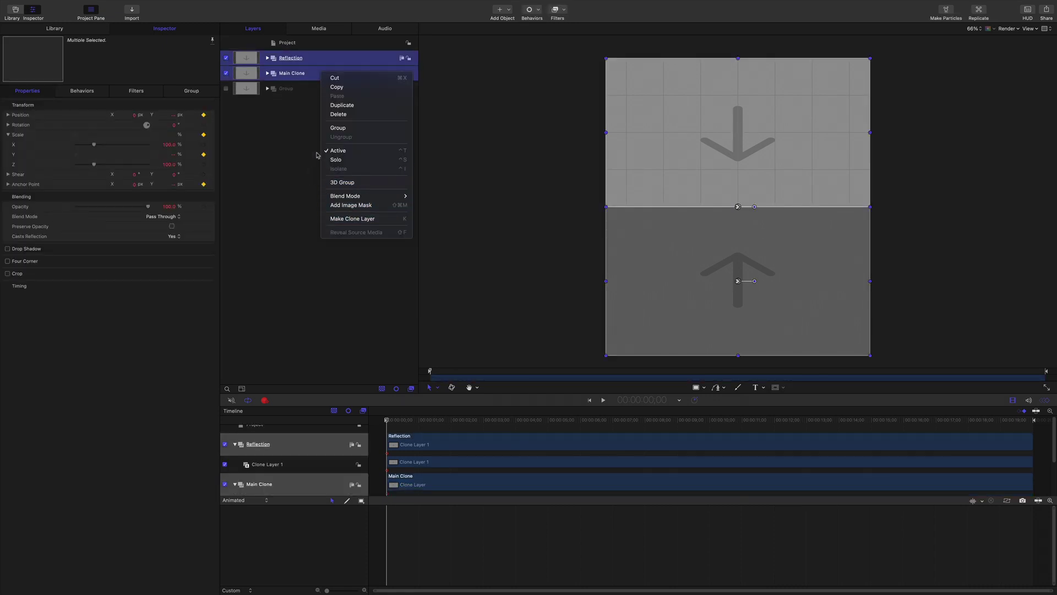
click(337, 129)
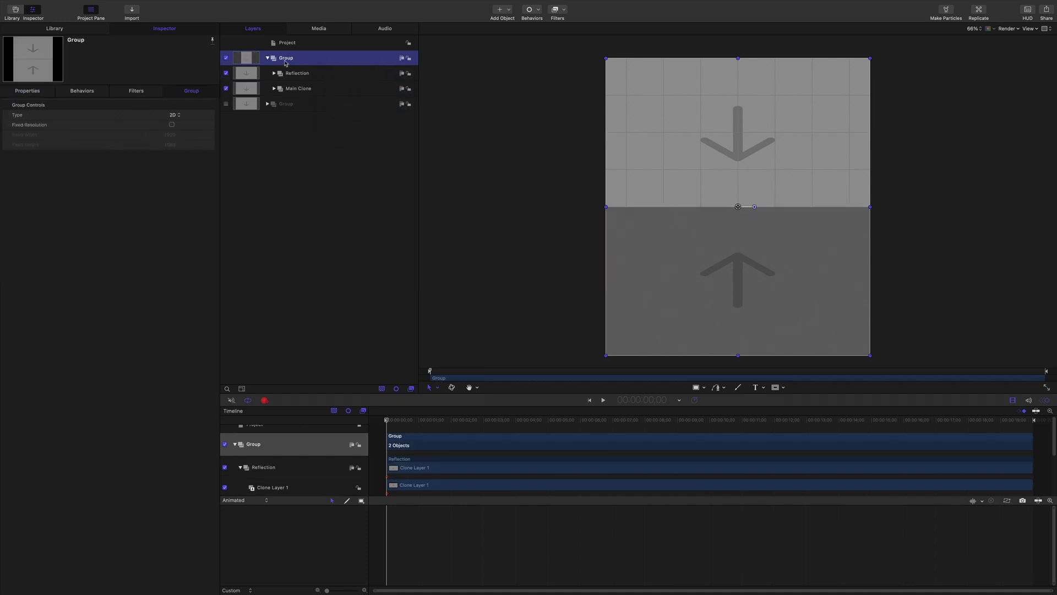
double_click(285, 59)
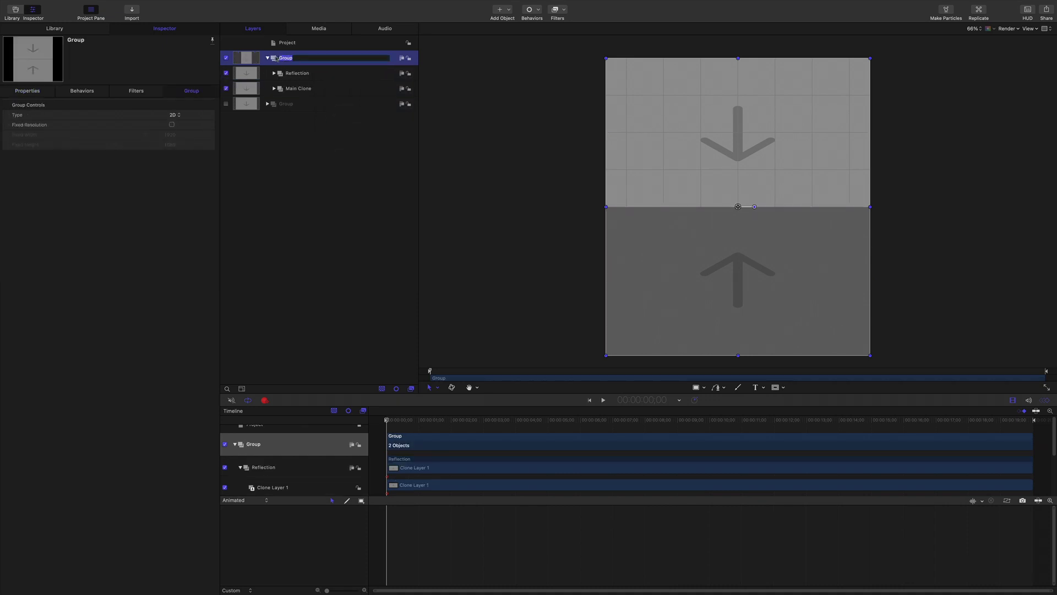
key(BackSpace)
key(Return)
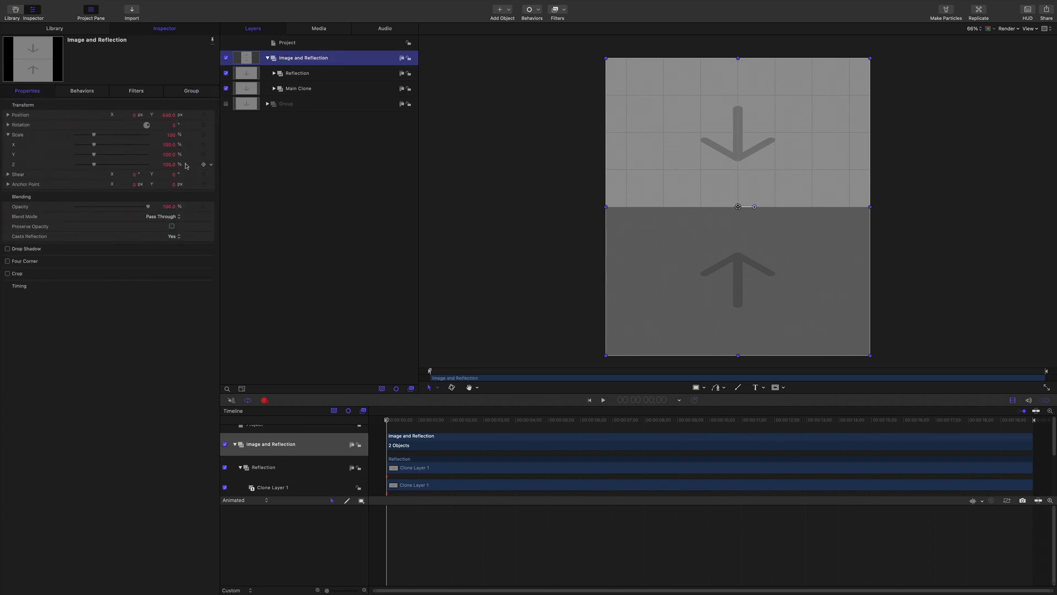
Step: Set the Image and Reflection group's Position Y to 0 px
click(169, 116)
text(0)
key(Return)
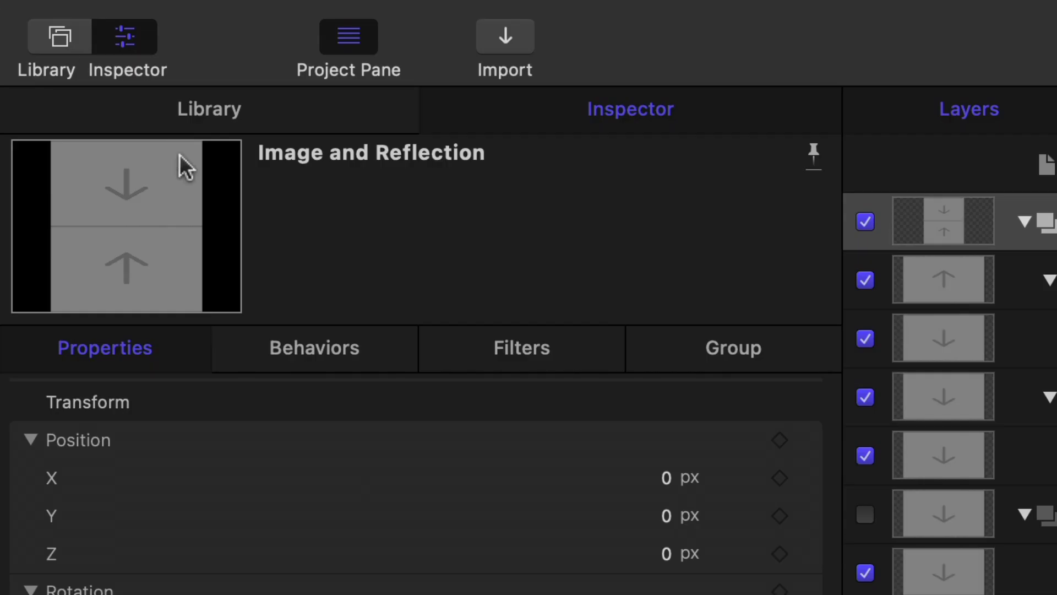
Step: Save and publish the project as a Final Cut Pro effect template named "Perspective Reflection" in the Development category
mouse_move(54, 2)
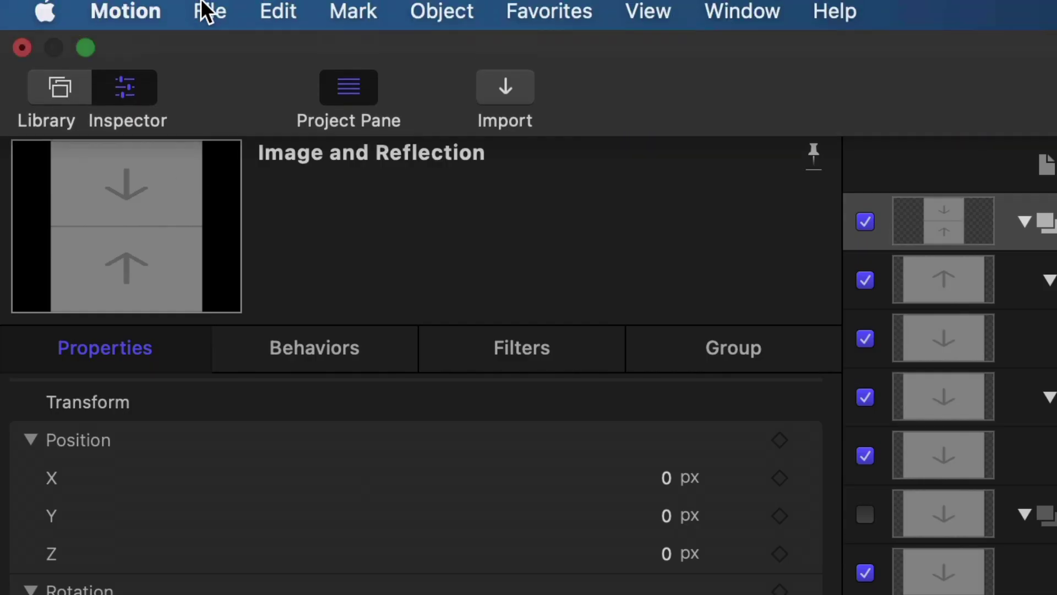
click(223, 9)
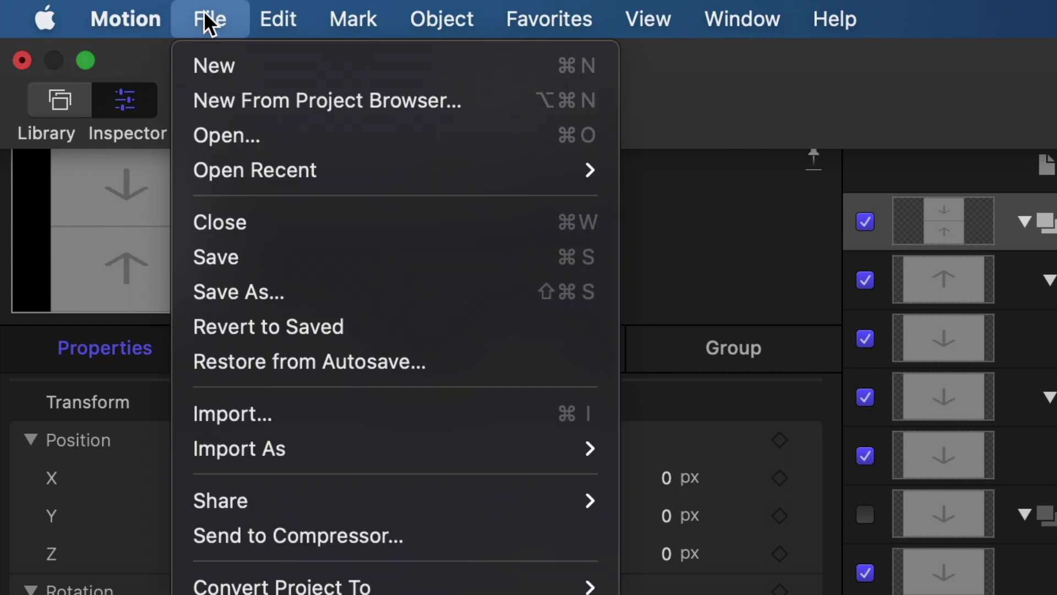
click(234, 256)
text(Pe)
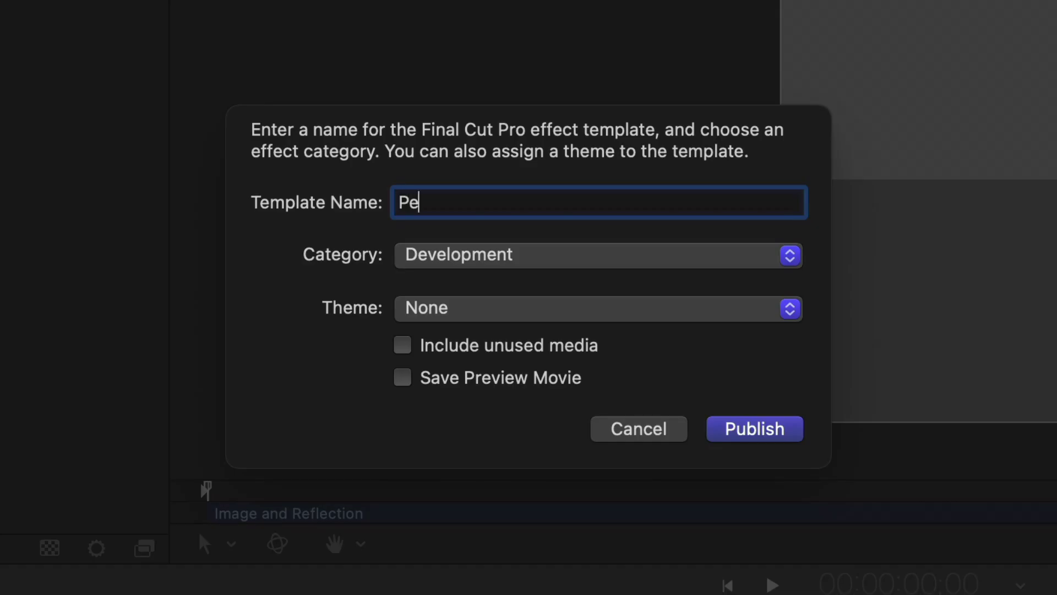
text(rspective )
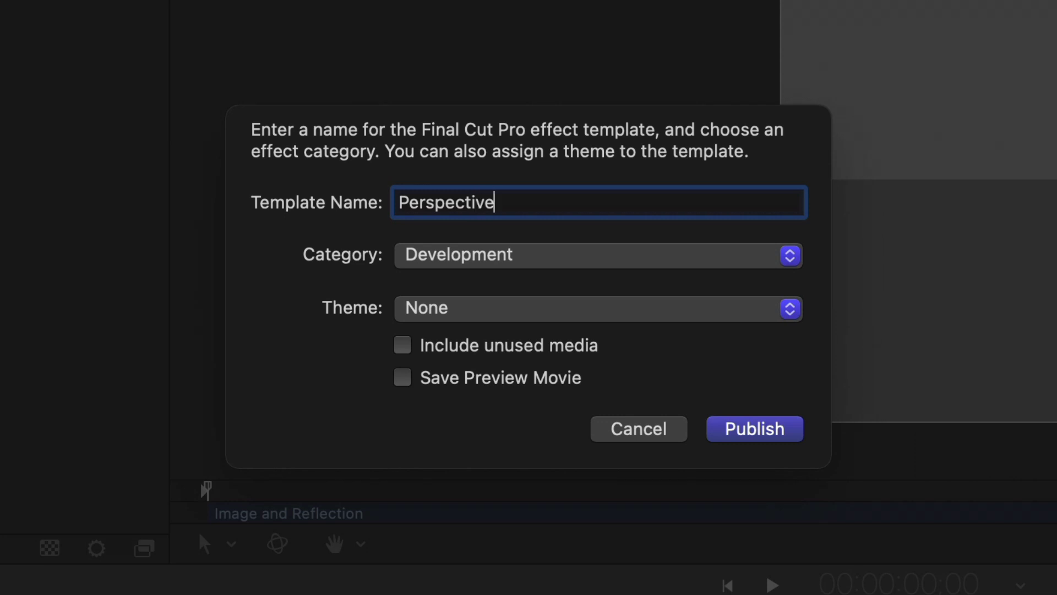
text(Reflection)
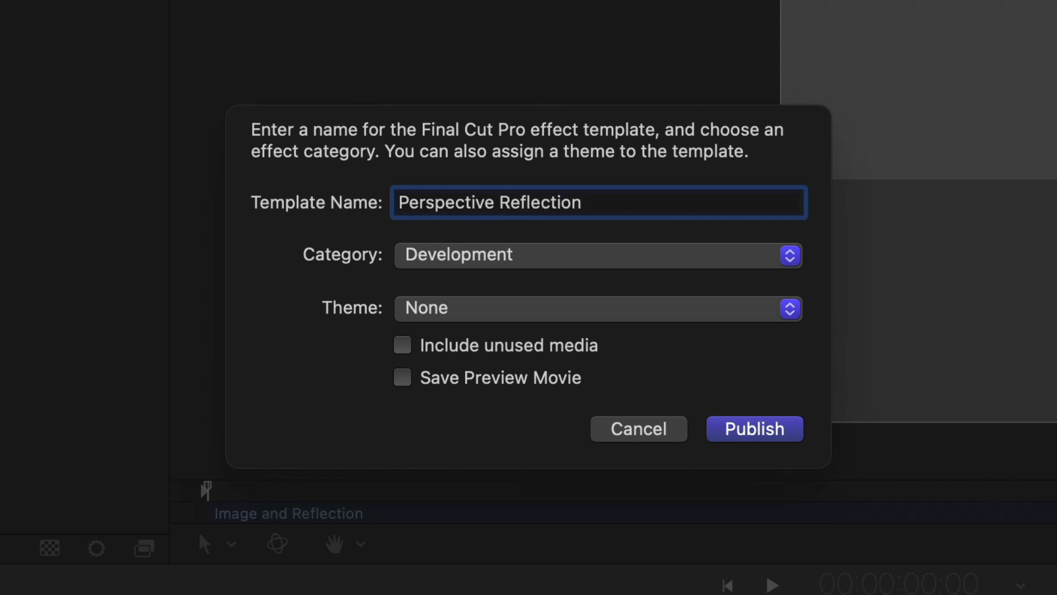
click(761, 434)
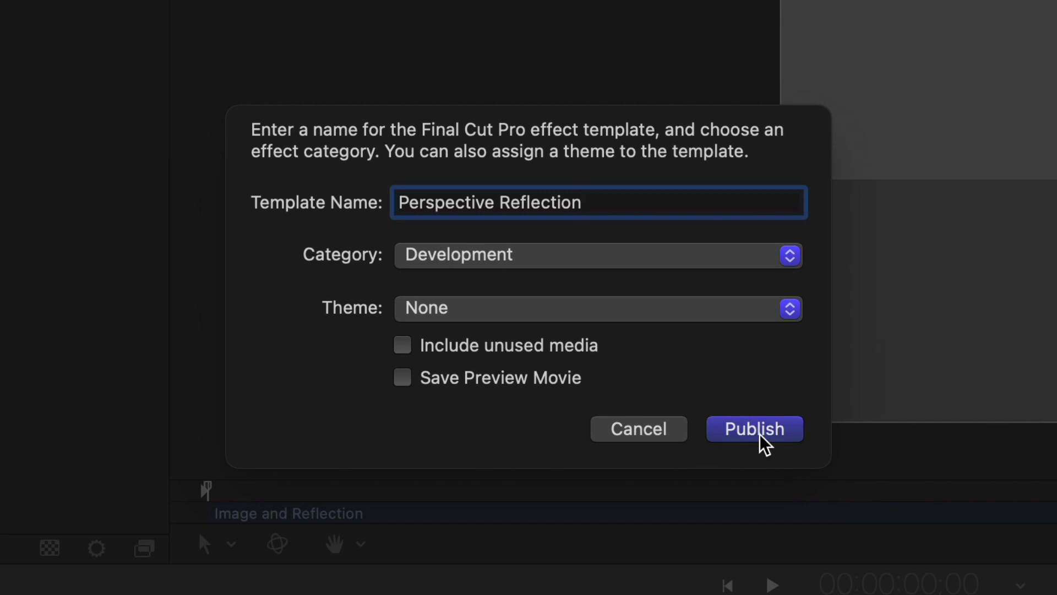
key(space)
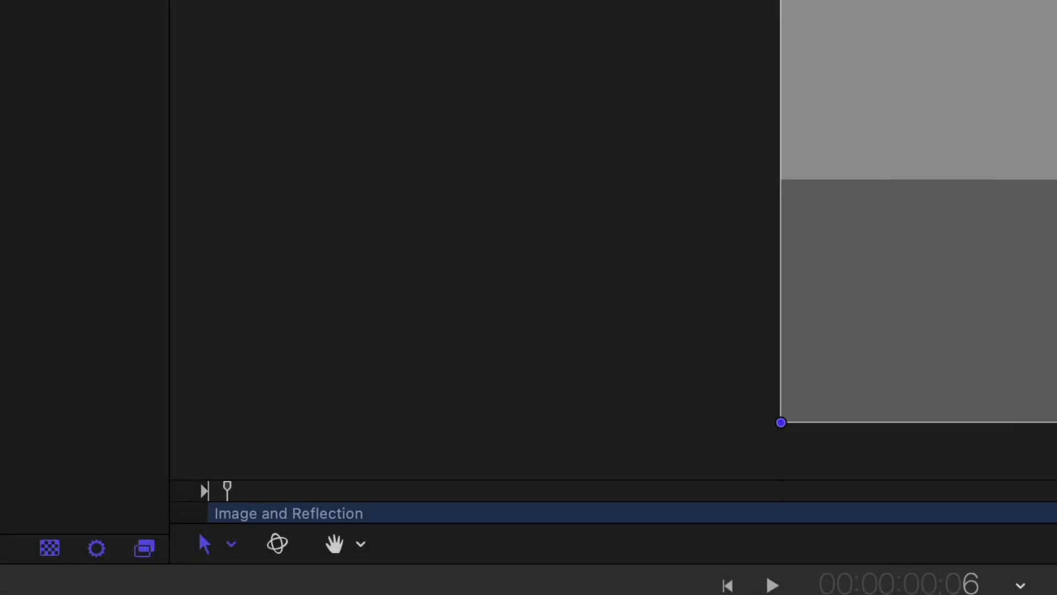
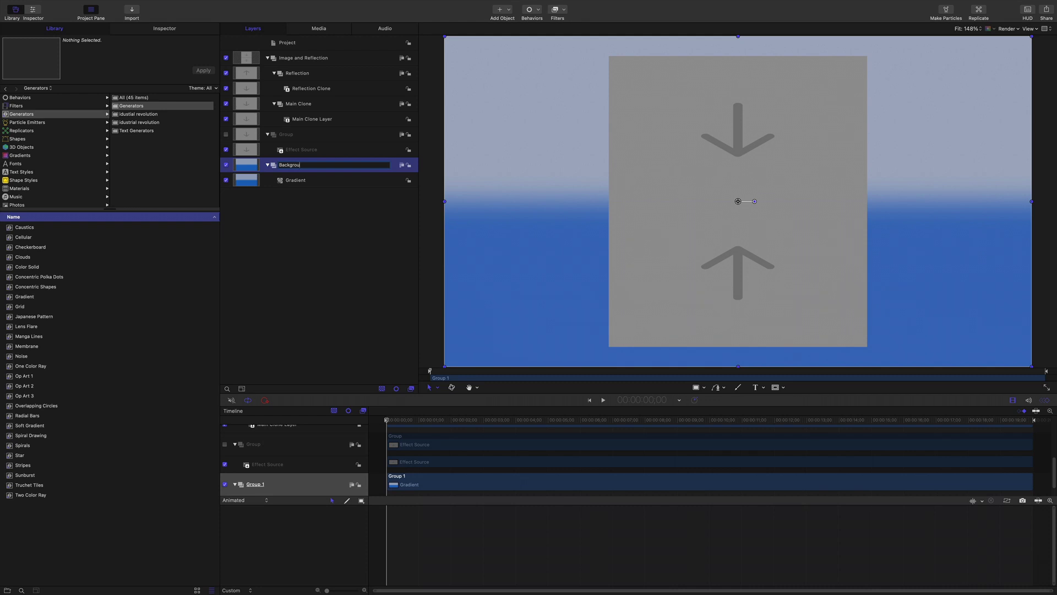
Step: Name the group containing the gradient generator "Background" and set the gradient's first color tag to white
key(Return)
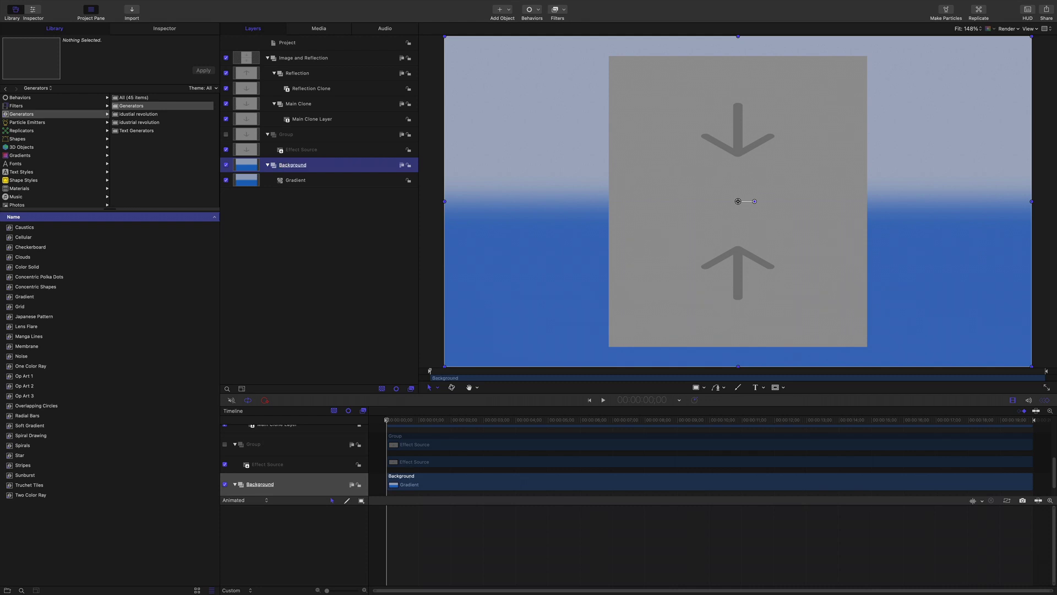
click(327, 181)
click(173, 29)
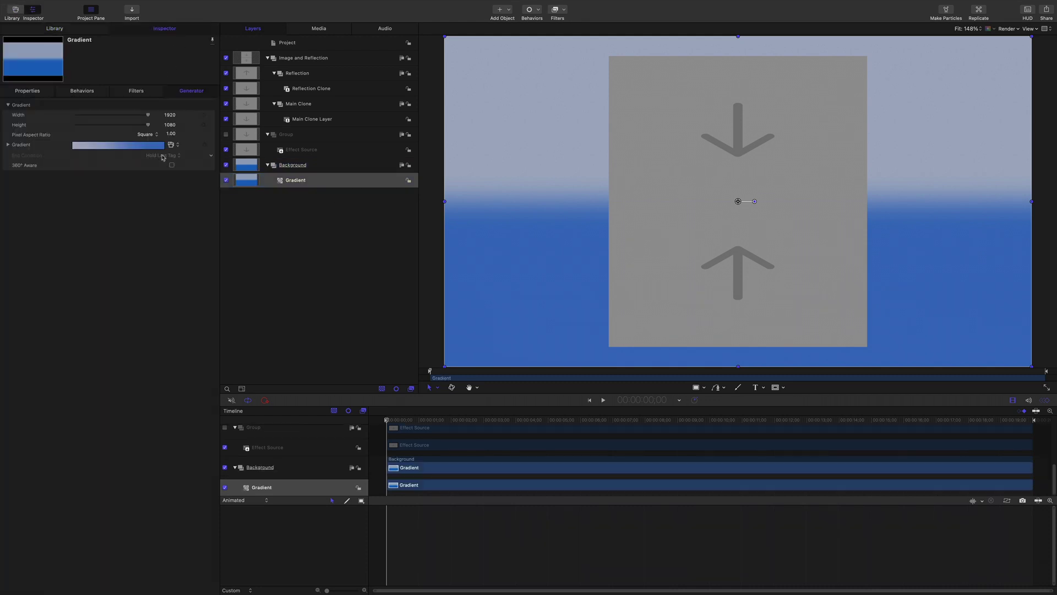
click(8, 145)
click(7, 184)
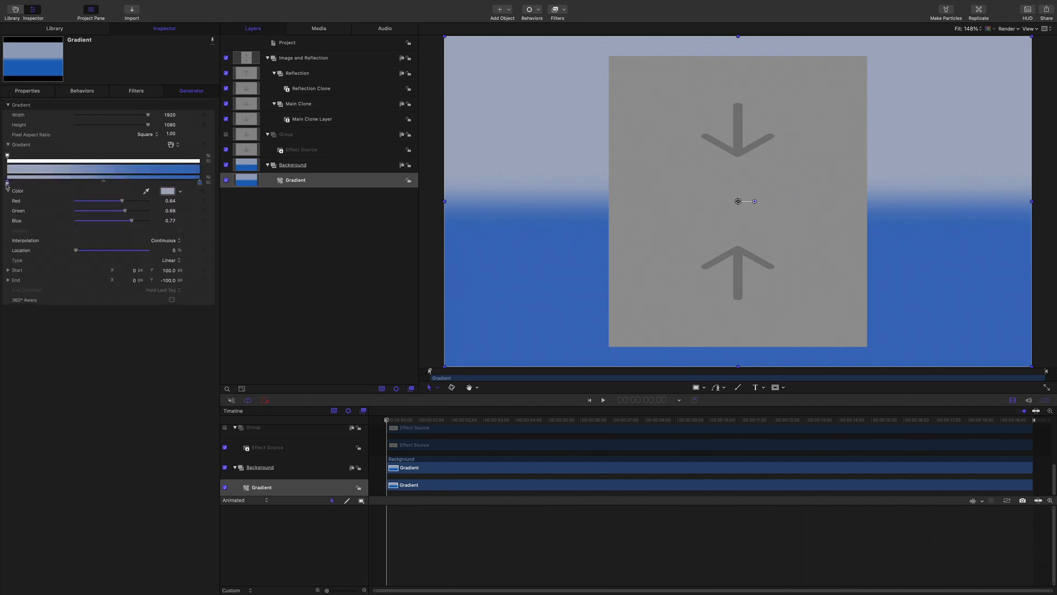
click(168, 191)
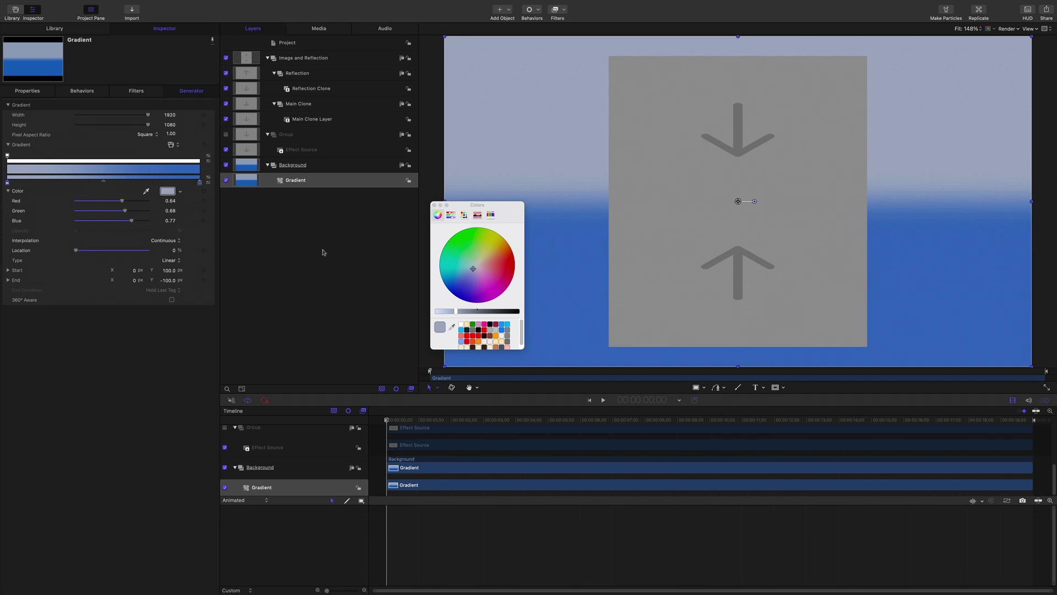
click(462, 328)
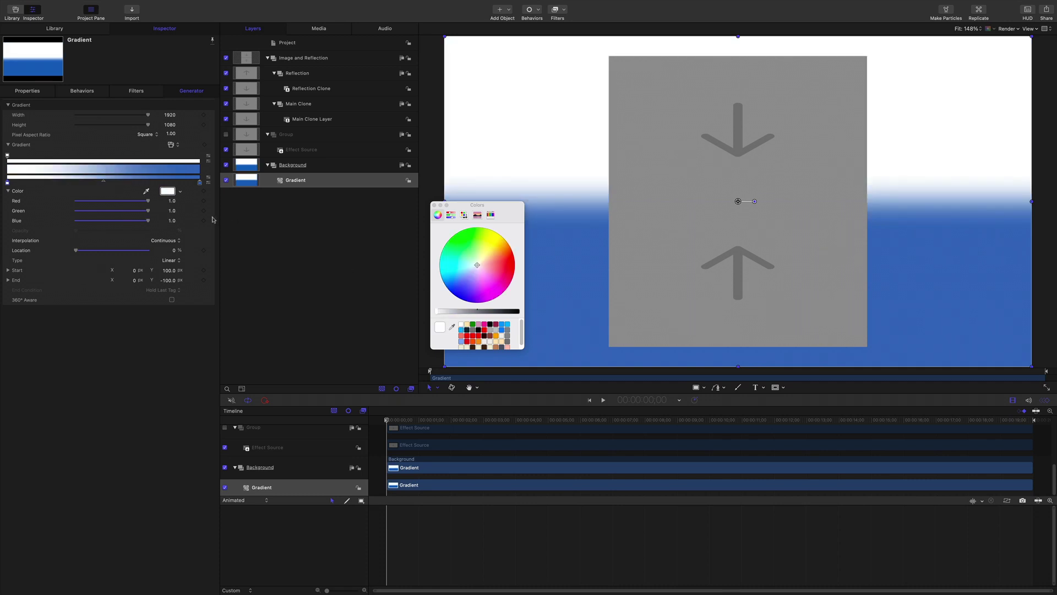
Step: Set the Background gradient's last color tag to Black from the Apple color palette and close the color picker
click(201, 182)
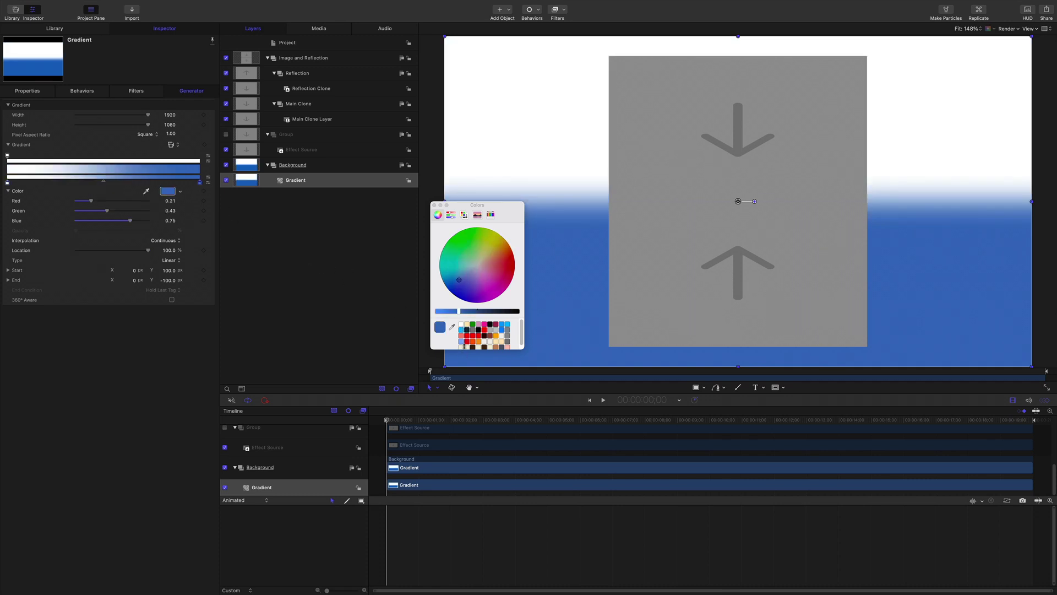
click(464, 214)
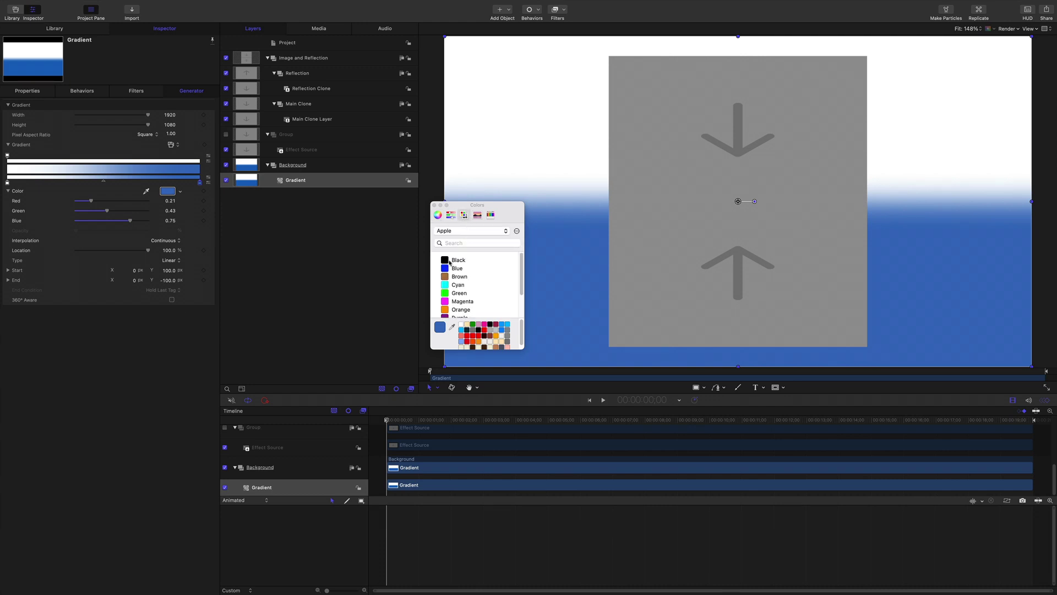
click(452, 260)
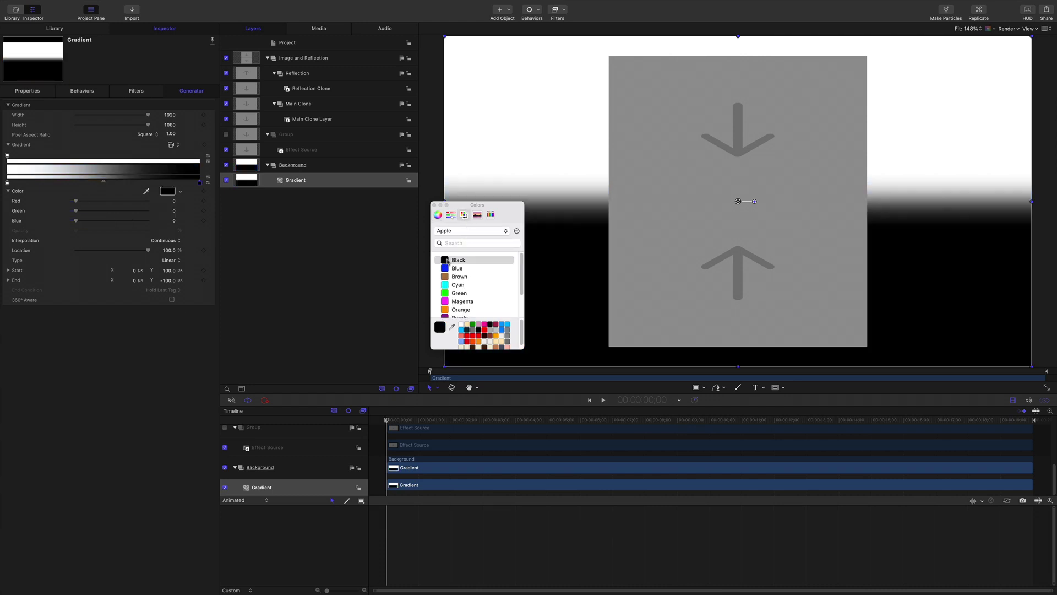
click(434, 205)
Step: Stretch the gradient downward by setting its End Y to -734 px and its color midpoint to about 42%
mouse_move(104, 181)
mouse_down()
mouse_move(72, 185)
mouse_move(126, 189)
mouse_up()
drag(117, 252, 83, 261)
mouse_move(24, 180)
mouse_down()
mouse_move(198, 189)
mouse_move(1, 183)
mouse_move(60, 183)
mouse_up()
mouse_move(170, 280)
mouse_down()
mouse_move(99, 282)
mouse_move(163, 268)
mouse_up()
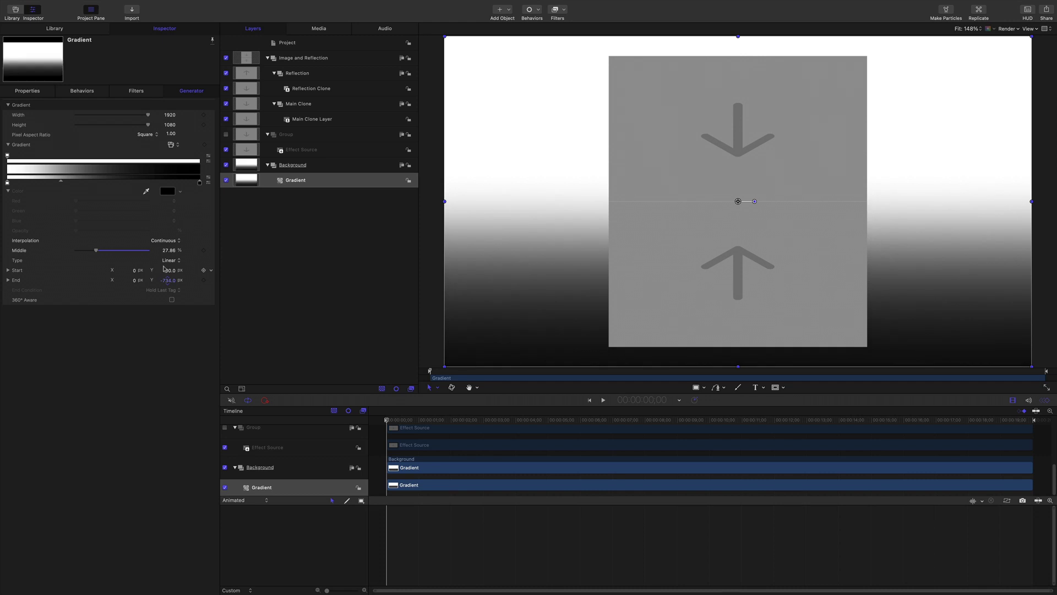
mouse_move(96, 253)
mouse_down()
mouse_move(113, 253)
mouse_move(70, 254)
mouse_move(107, 254)
mouse_up()
Step: Raise the gradient's Start Y to 921 px and set its color midpoint to about 50%
click(168, 270)
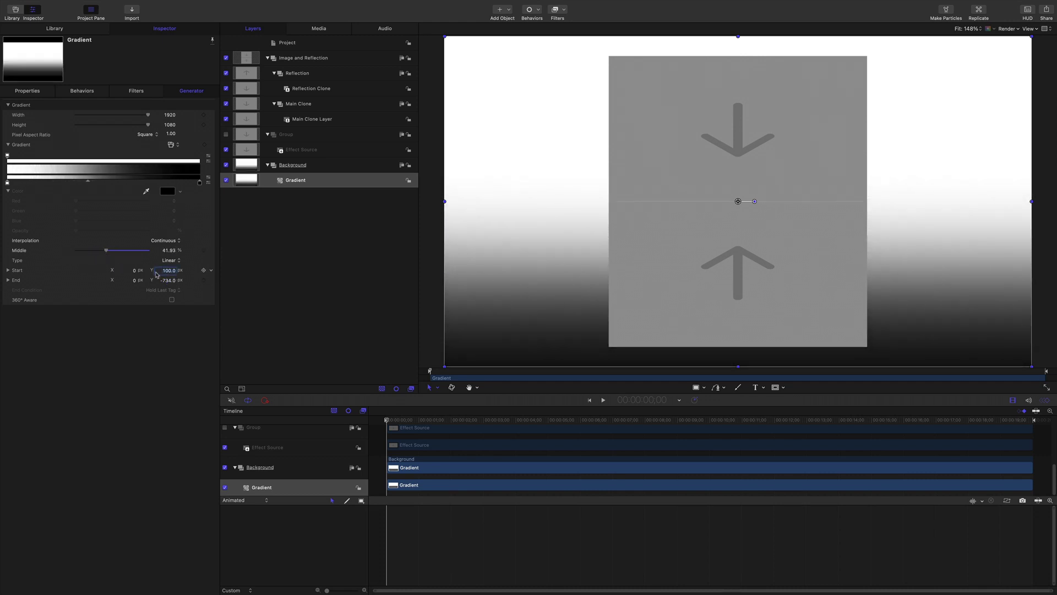
text(322)
key(Return)
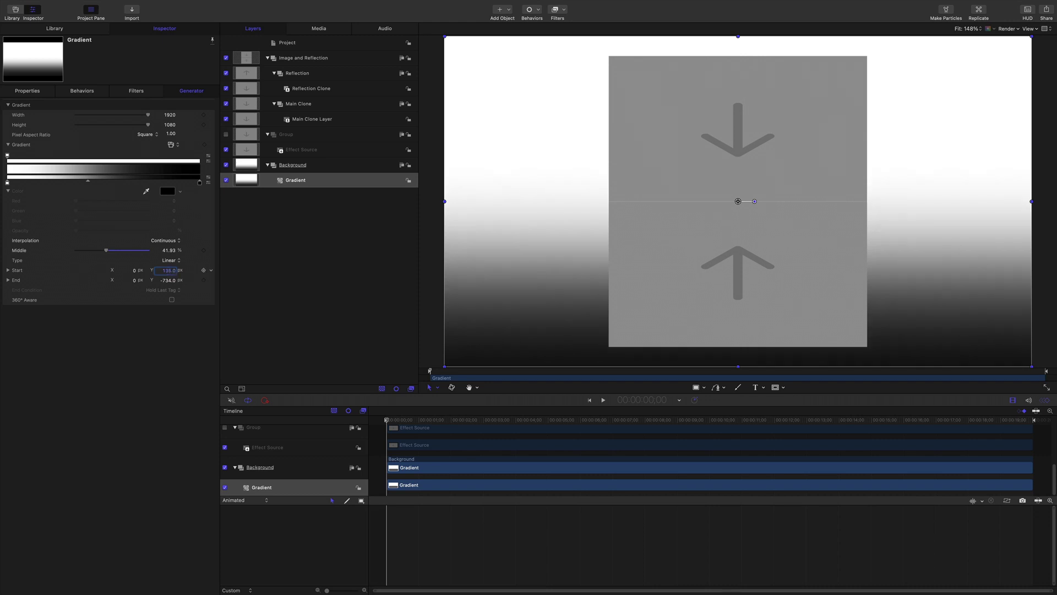
drag(168, 270, 203, 271)
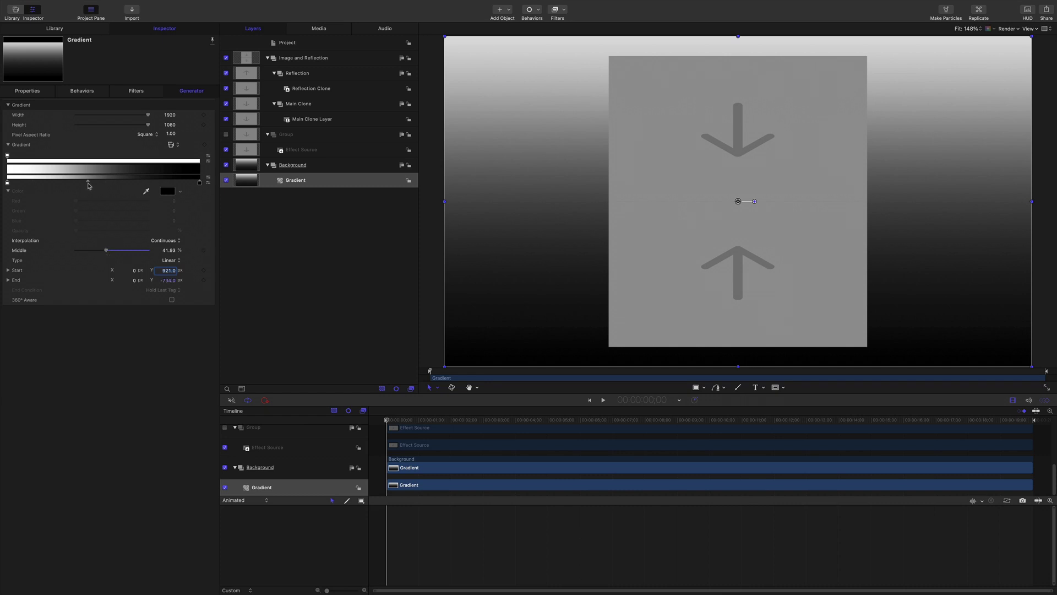
drag(105, 250, 112, 253)
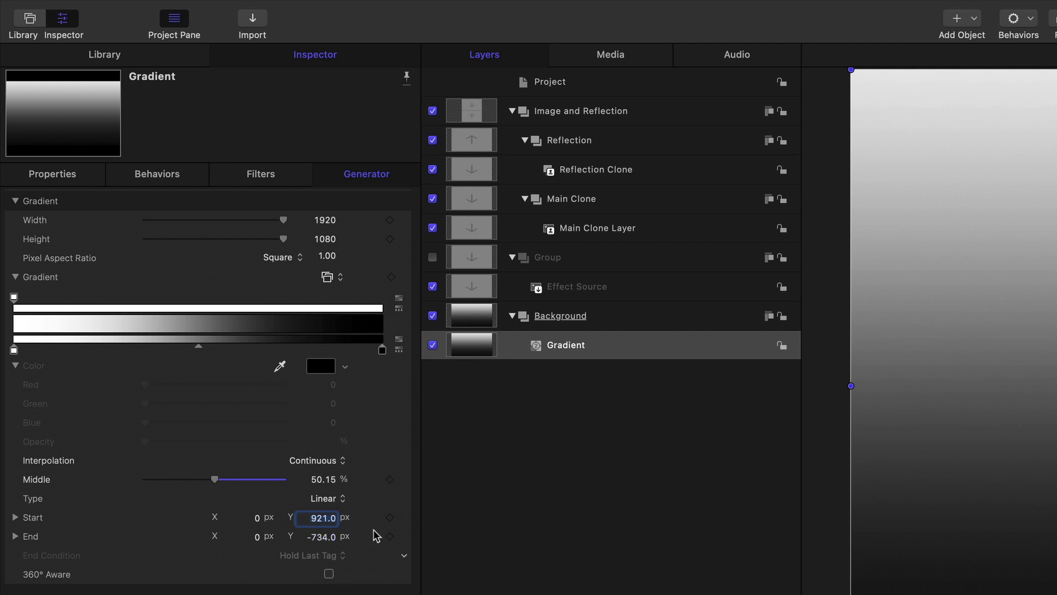
Step: Collapse the Background group, the effect source's Group, and the Main Clone group in the layer list
click(513, 317)
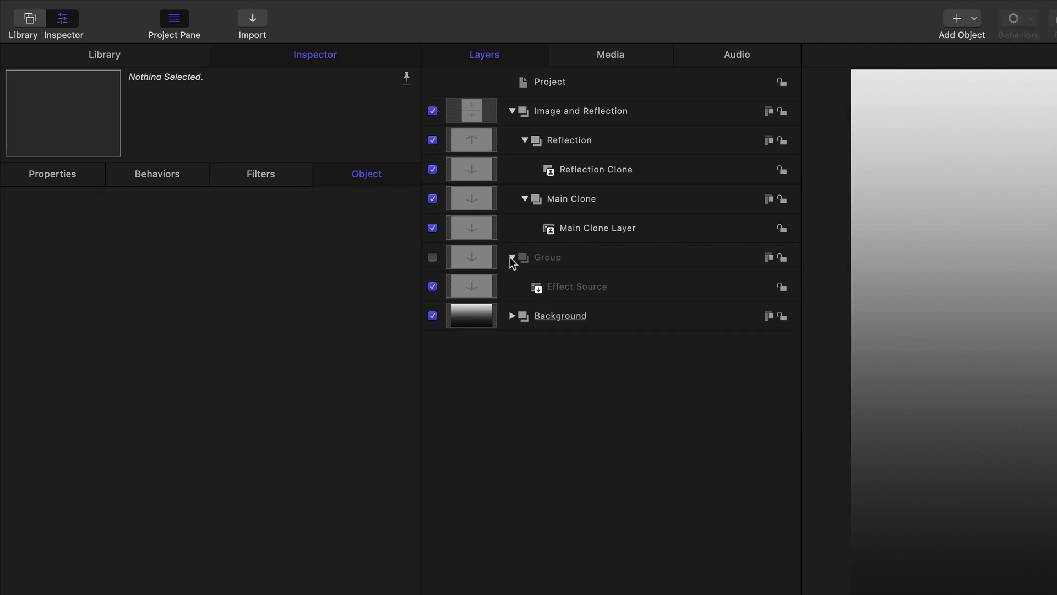
click(512, 258)
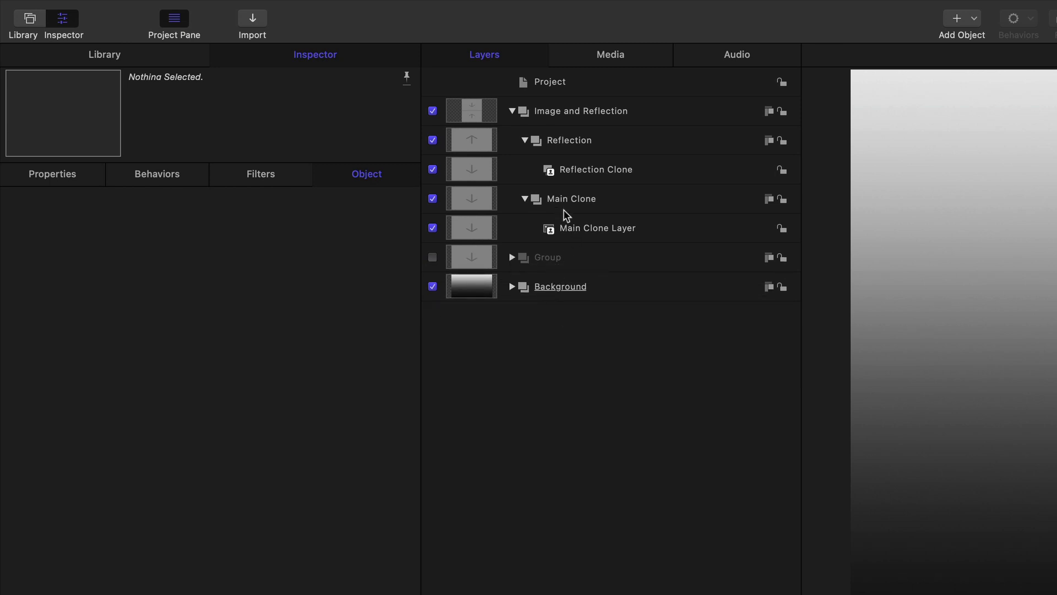
click(524, 198)
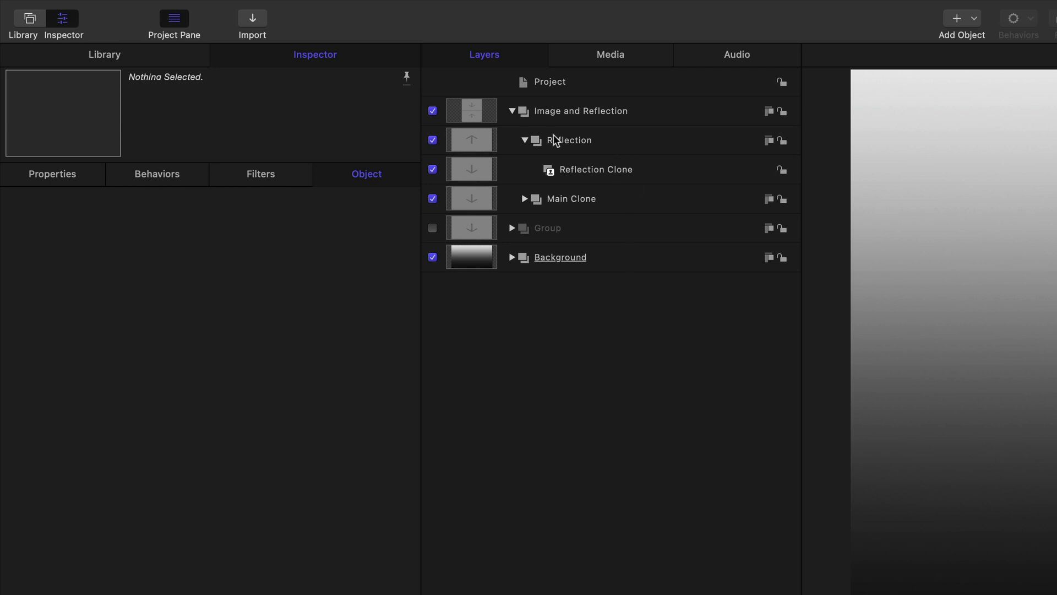
Step: Add an image mask to the Reflection group
click(618, 140)
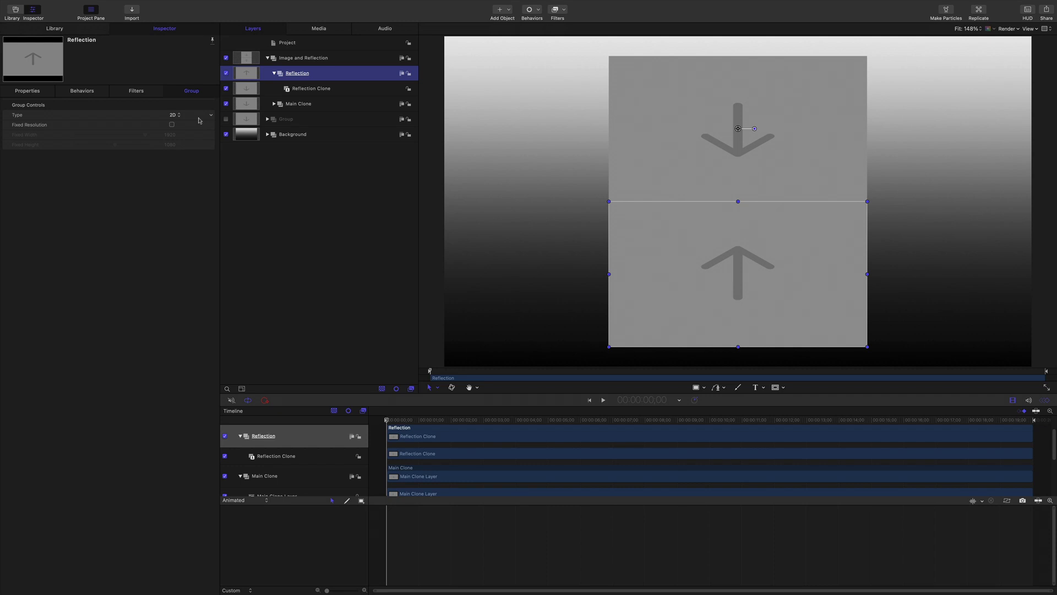
key(super+shift+m)
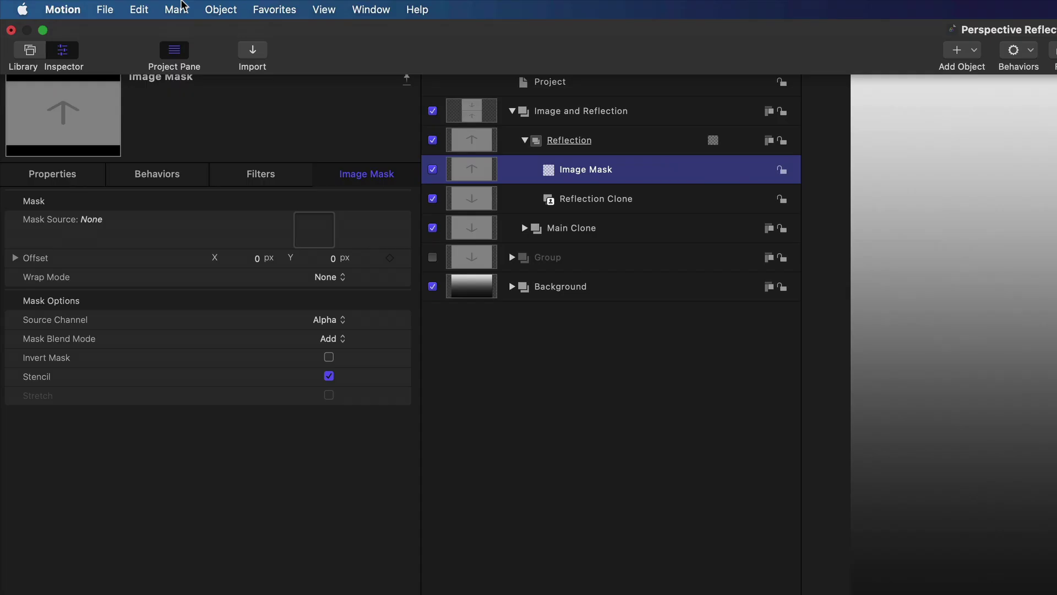
click(113, 4)
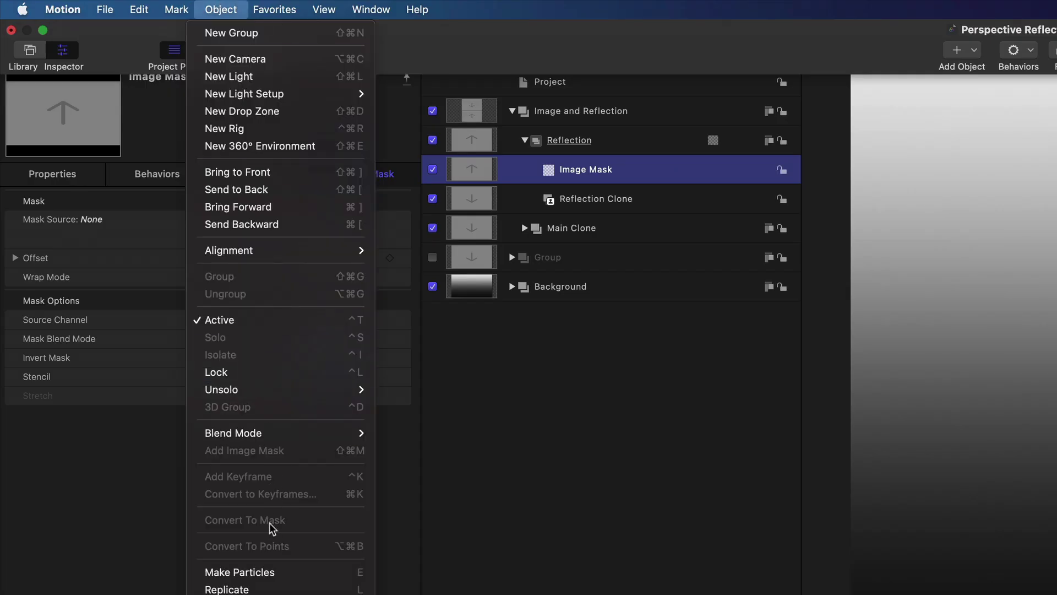
Step: Copy the Background group's gradient into the Reflection group, directly above Reflection Clone
click(455, 303)
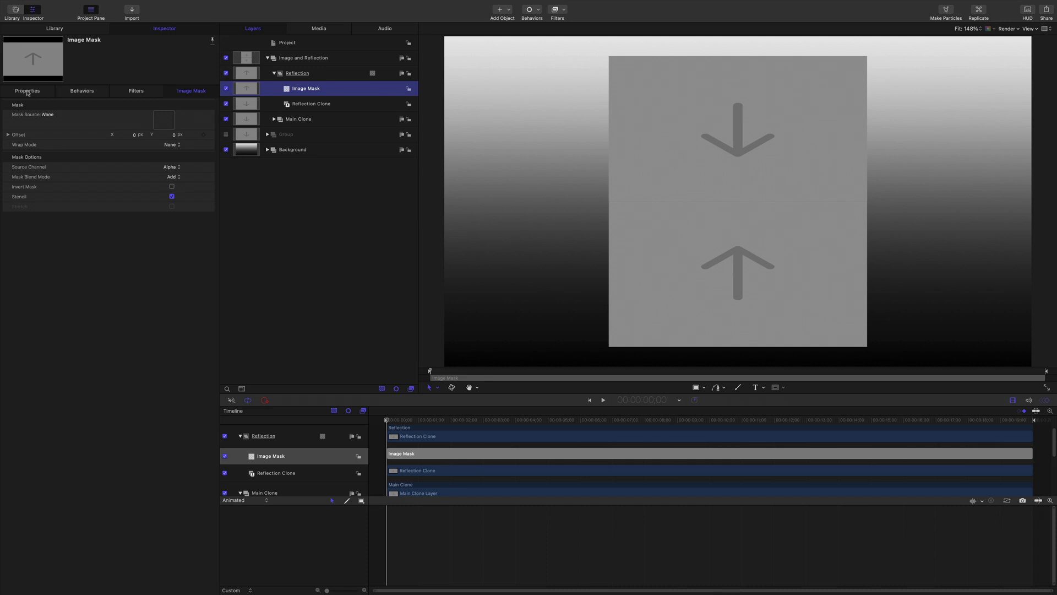
click(49, 30)
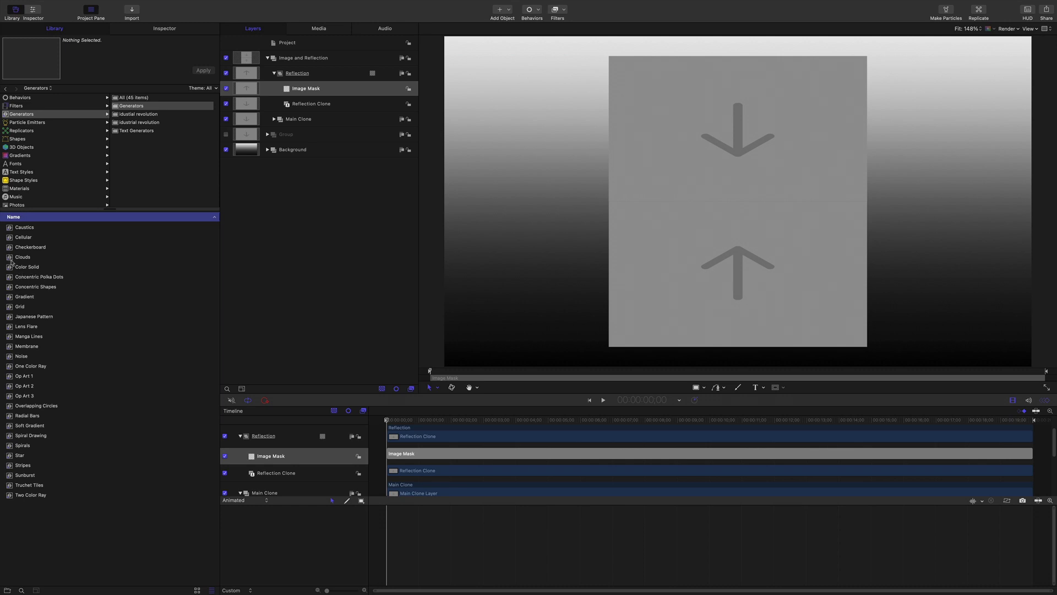
click(268, 150)
drag(280, 167, 300, 108)
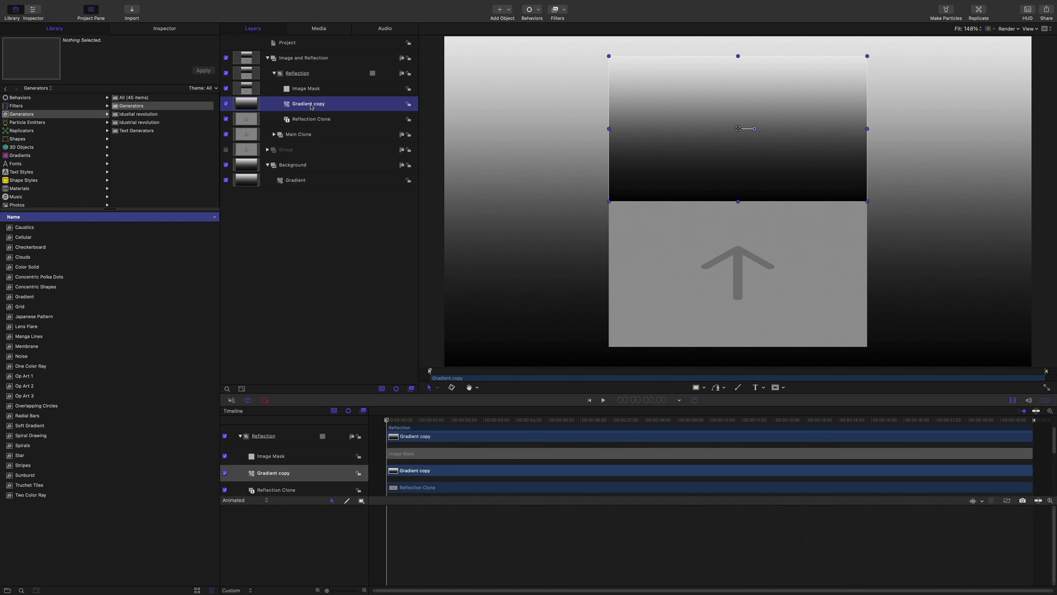
Step: Set the gradient copy's Y position to -1080 px so it covers the reflection
click(169, 30)
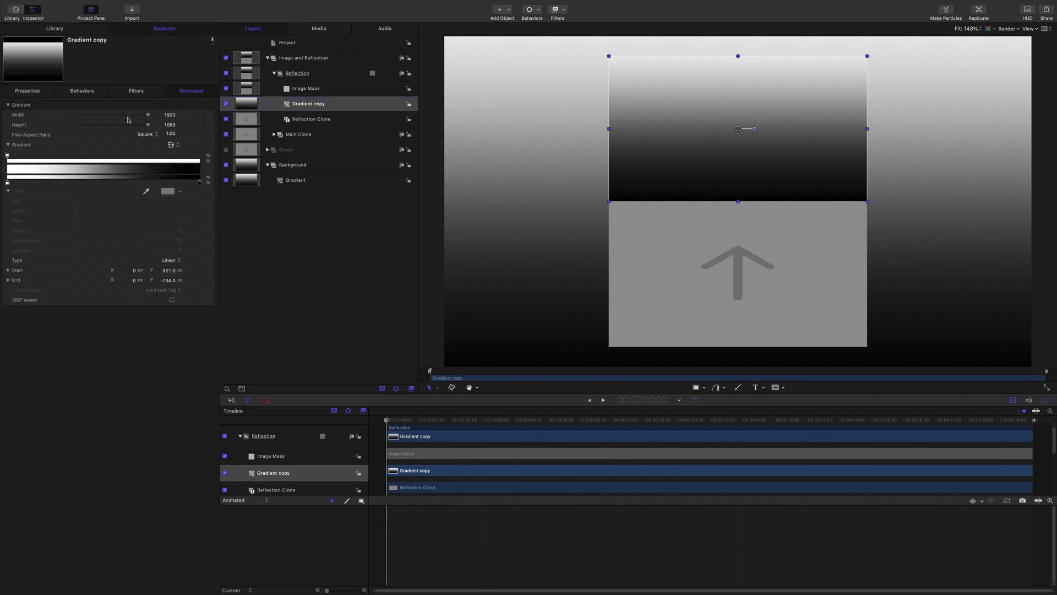
click(27, 91)
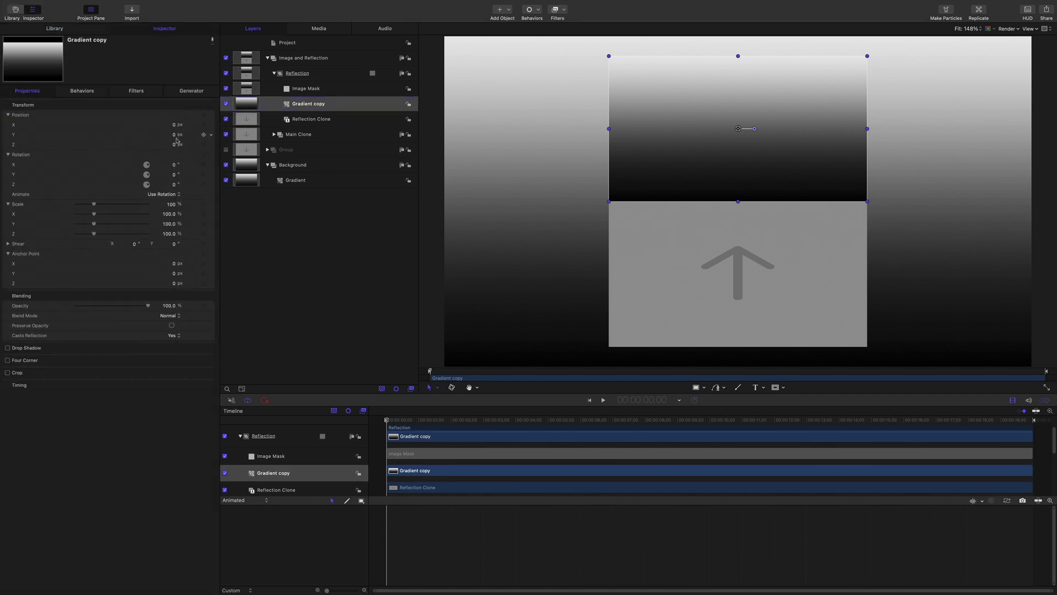
drag(175, 138, 172, 138)
click(170, 138)
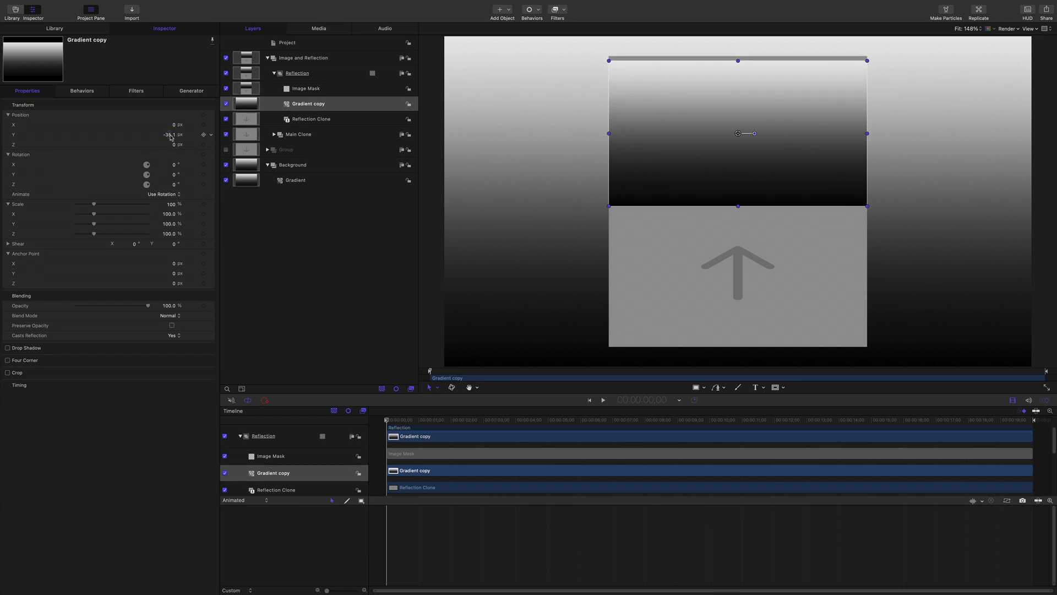
text(-1080)
key(Return)
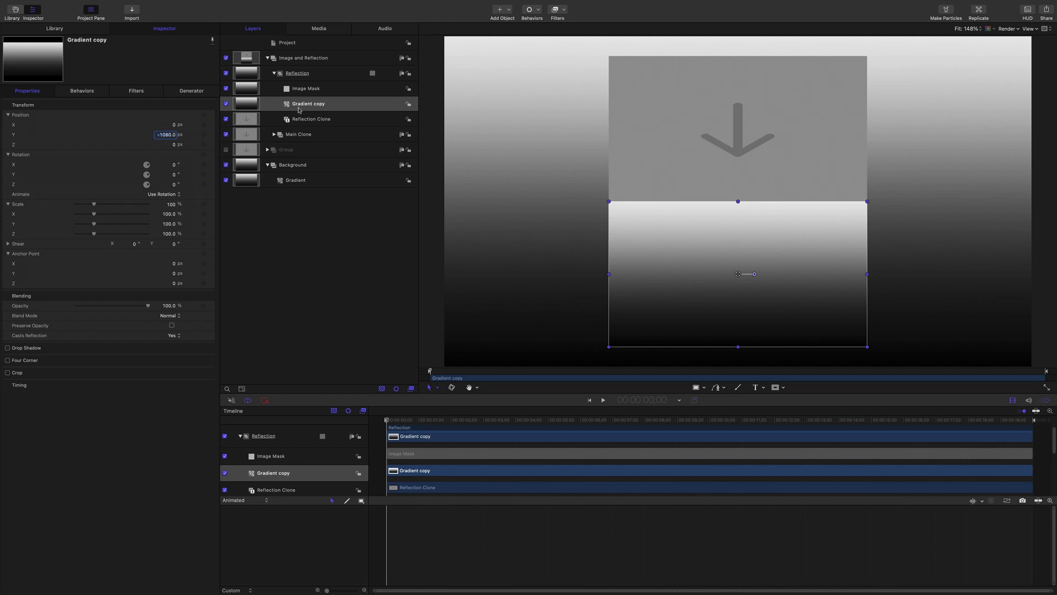
Step: Assign the gradient copy as the image mask's source and set its source channel to Luminance
click(314, 90)
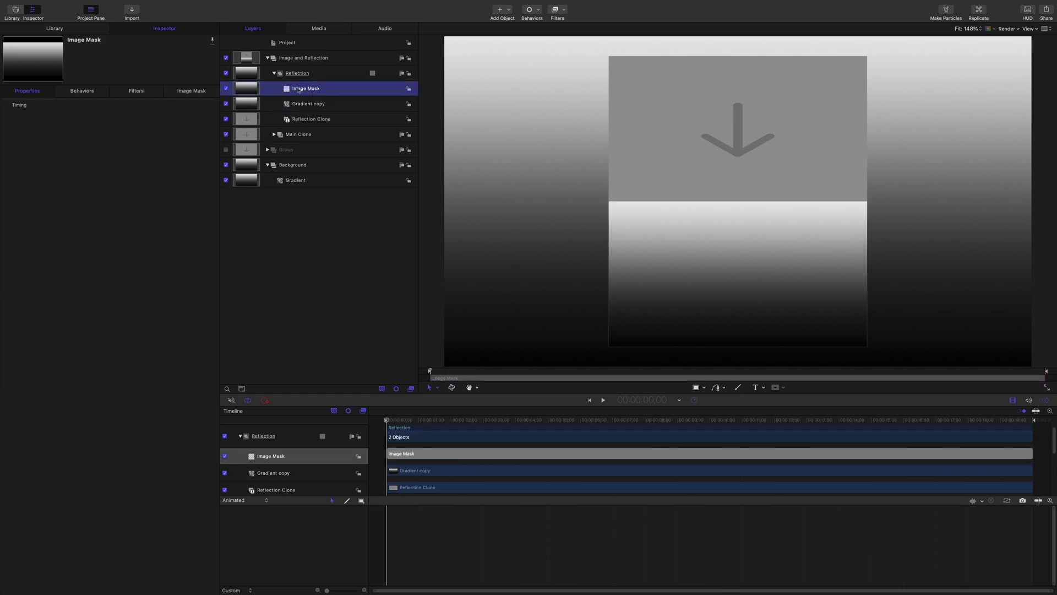
click(173, 31)
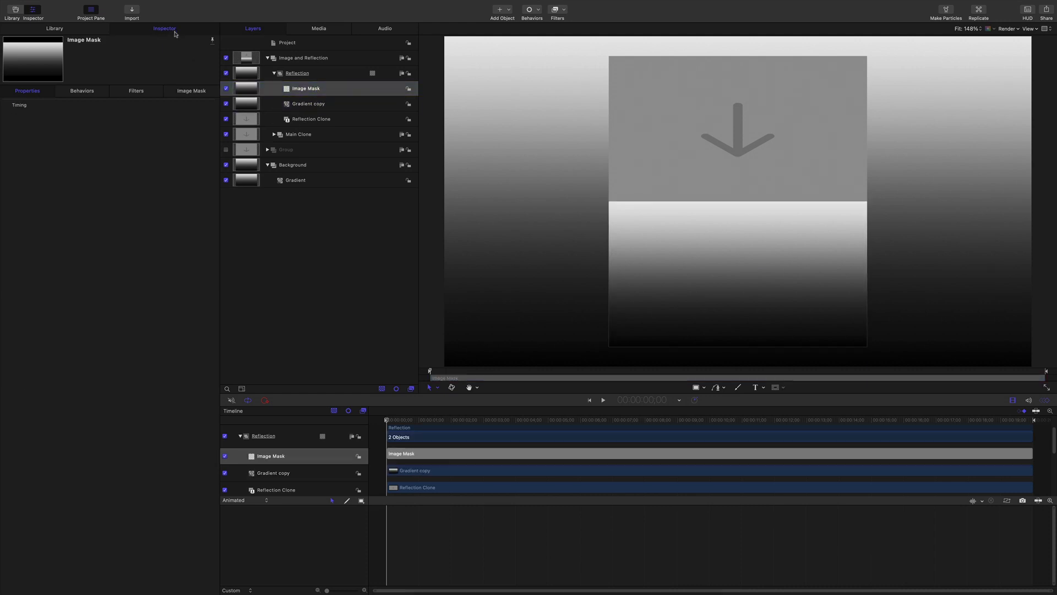
click(195, 94)
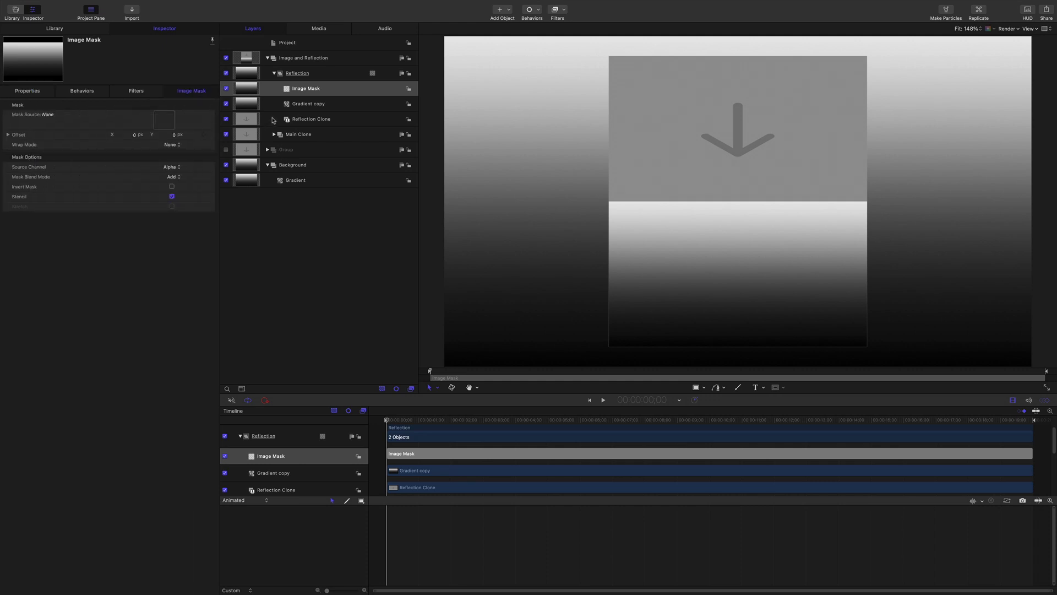
drag(255, 106, 164, 125)
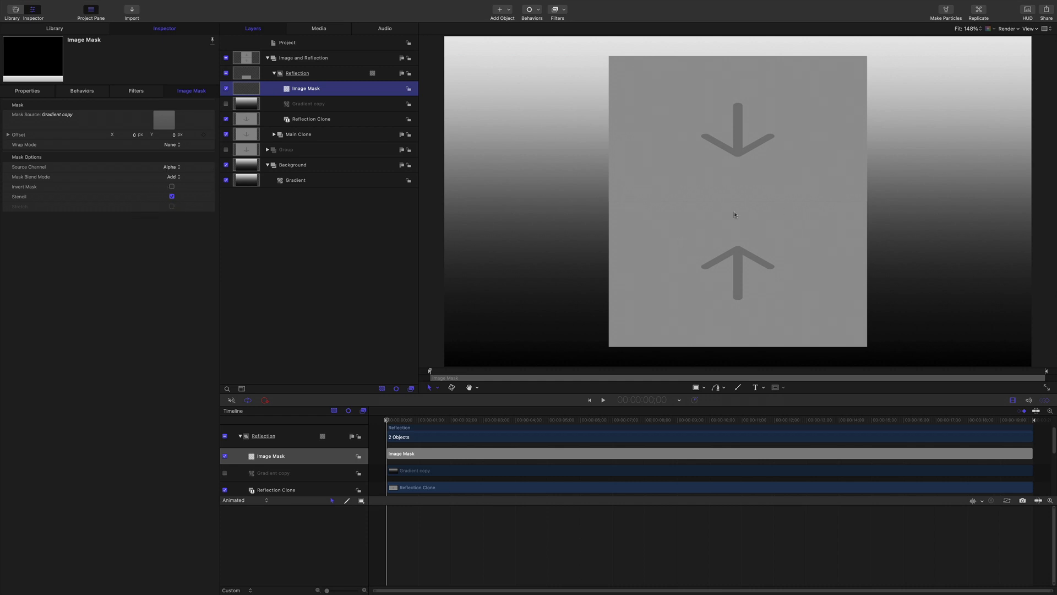
click(171, 168)
click(172, 176)
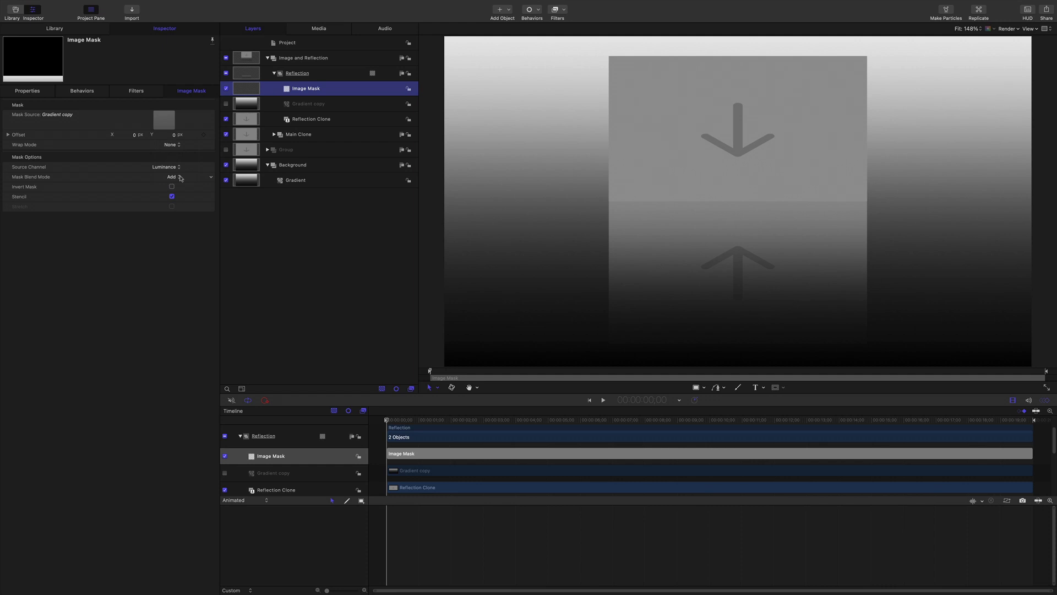
Step: Rotate the Image and Reflection group about 26° around the Y axis
click(321, 60)
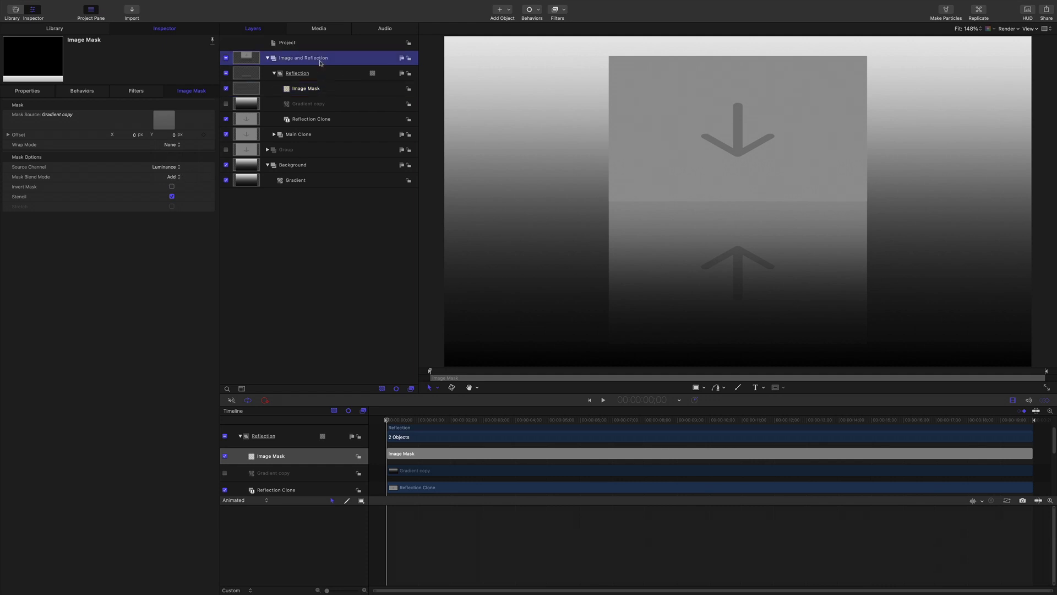
click(27, 90)
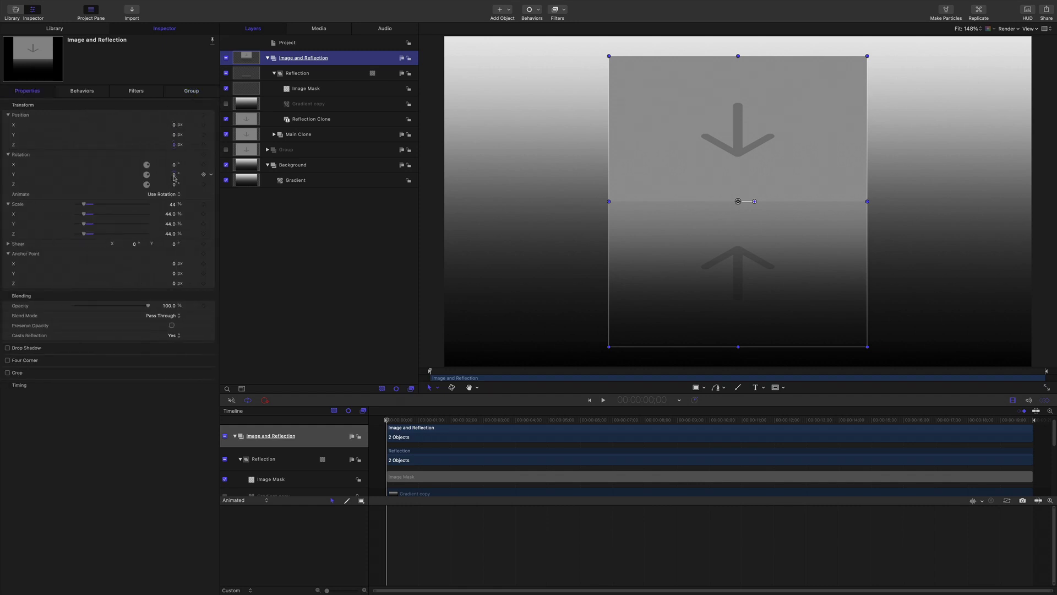
mouse_move(174, 176)
mouse_down()
mouse_move(160, 176)
mouse_move(193, 176)
mouse_move(157, 175)
mouse_move(176, 175)
mouse_up()
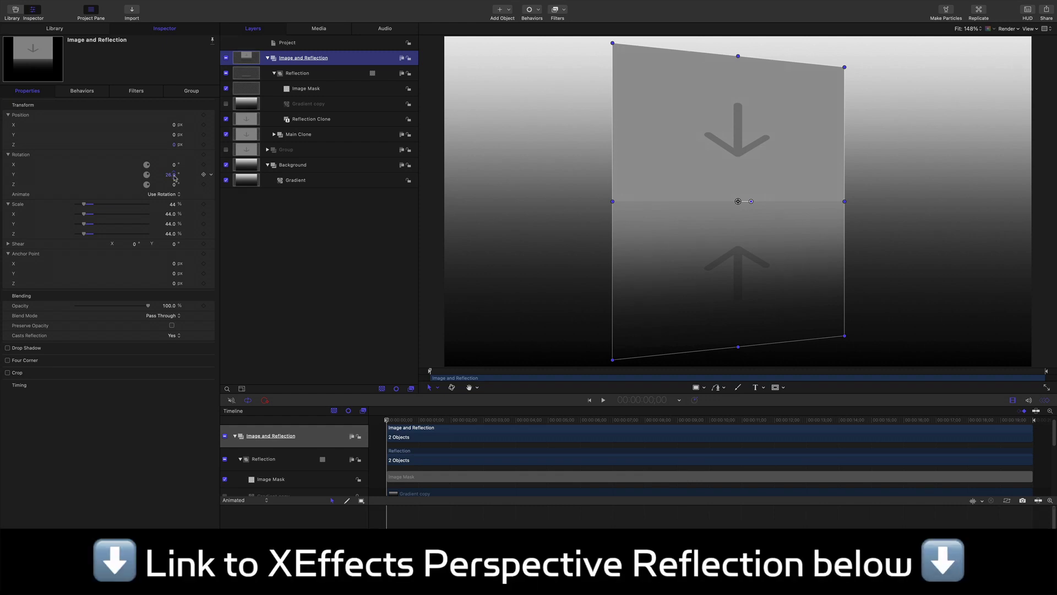
Step: Publish the Opacity parameter of the gradient in the Background group
click(308, 183)
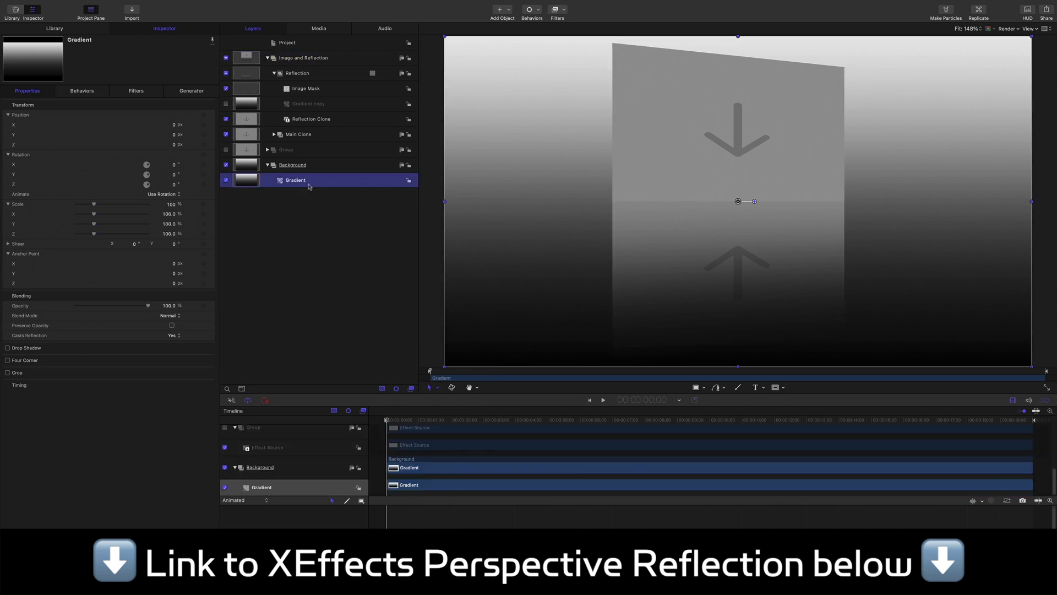
click(209, 91)
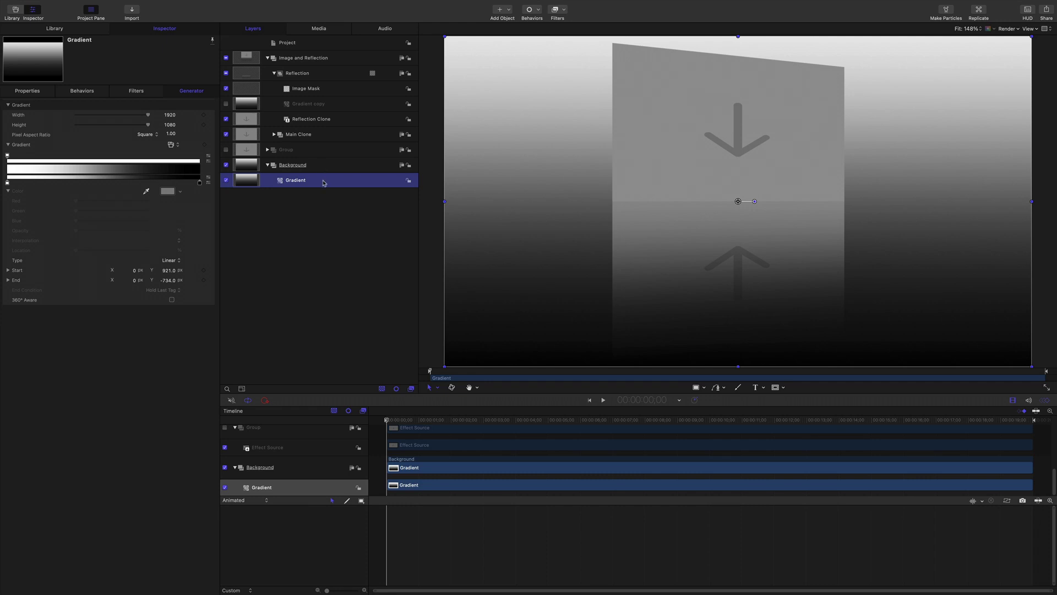
click(25, 92)
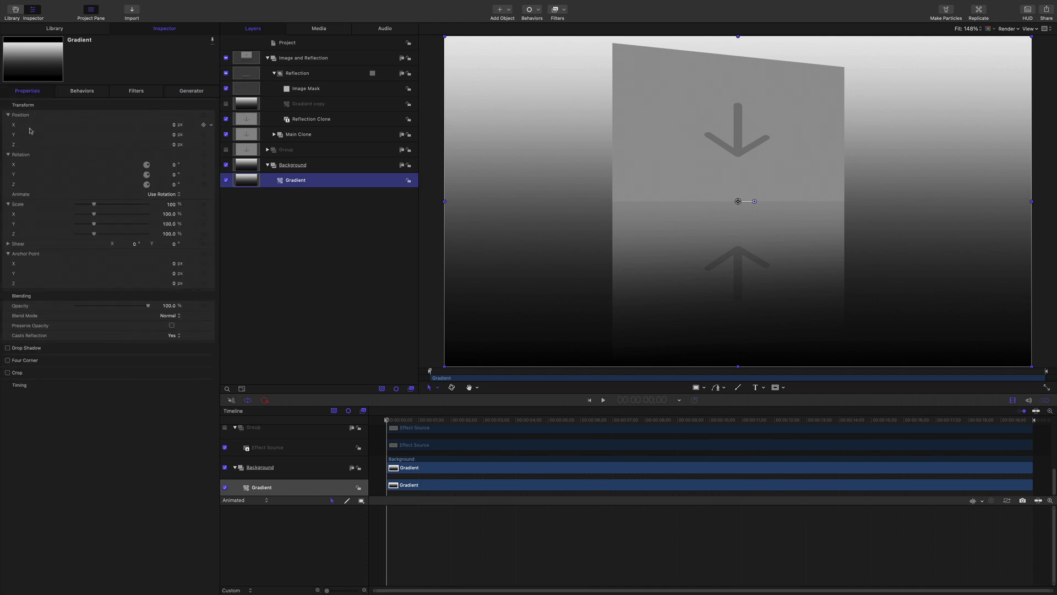
mouse_move(212, 308)
click(212, 308)
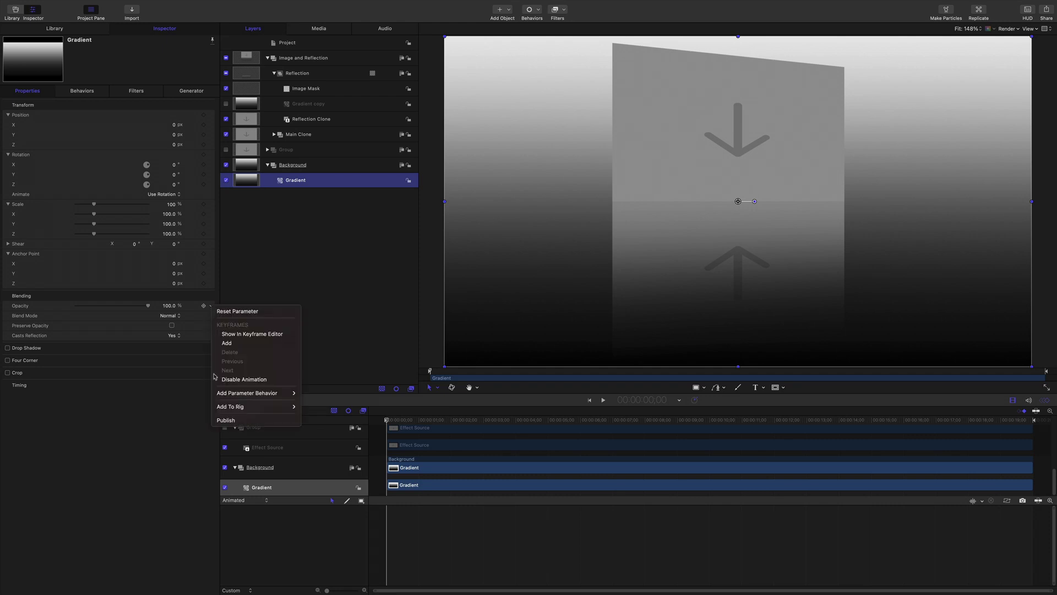
click(224, 421)
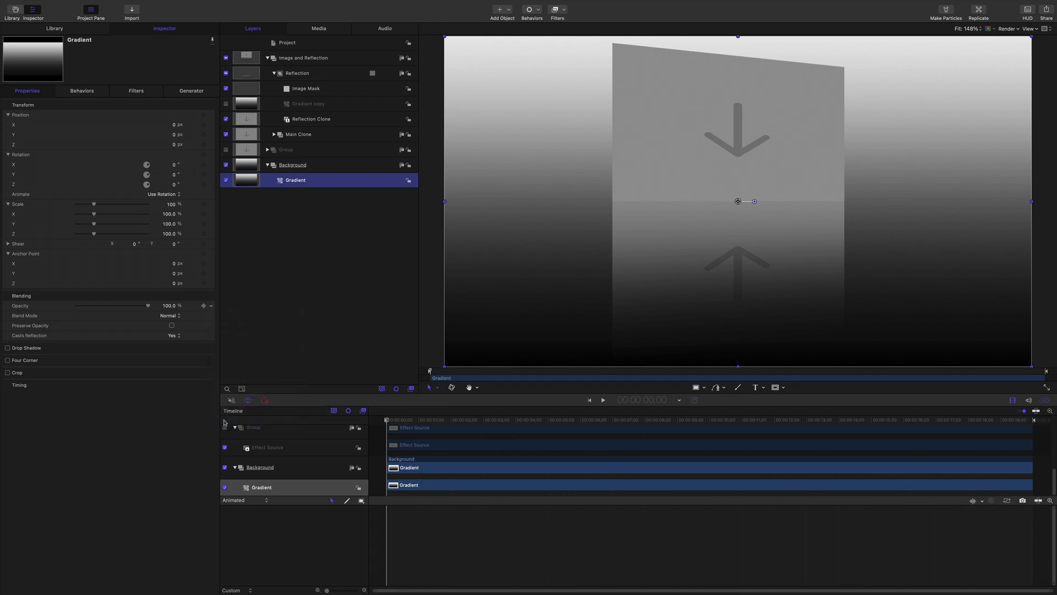
Step: Rename the project's published Opacity parameter to Background Opacity
click(311, 44)
click(196, 91)
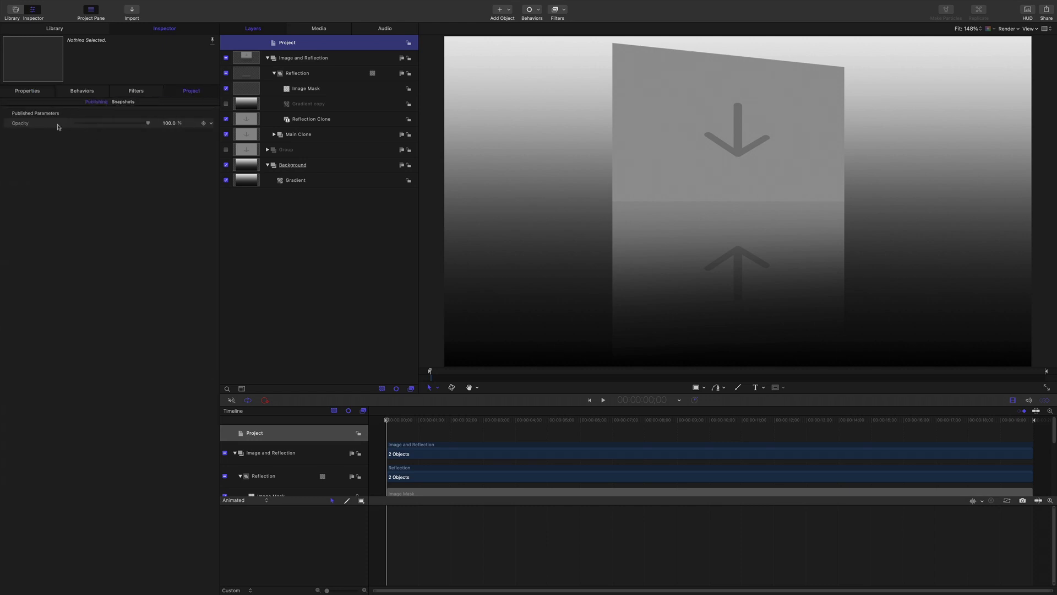
double_click(13, 124)
click(11, 124)
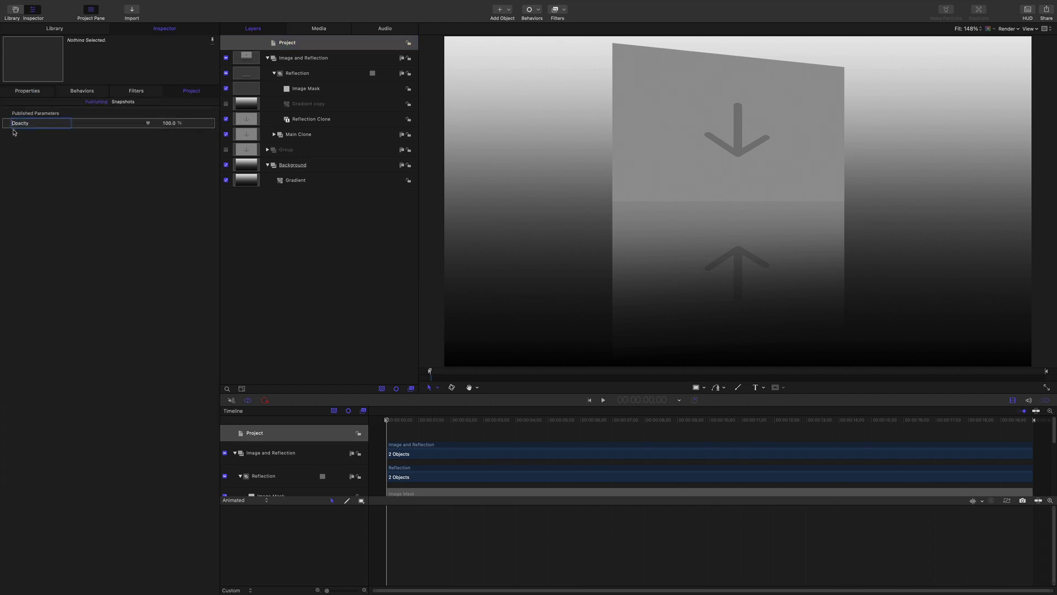
text(background)
key(Return)
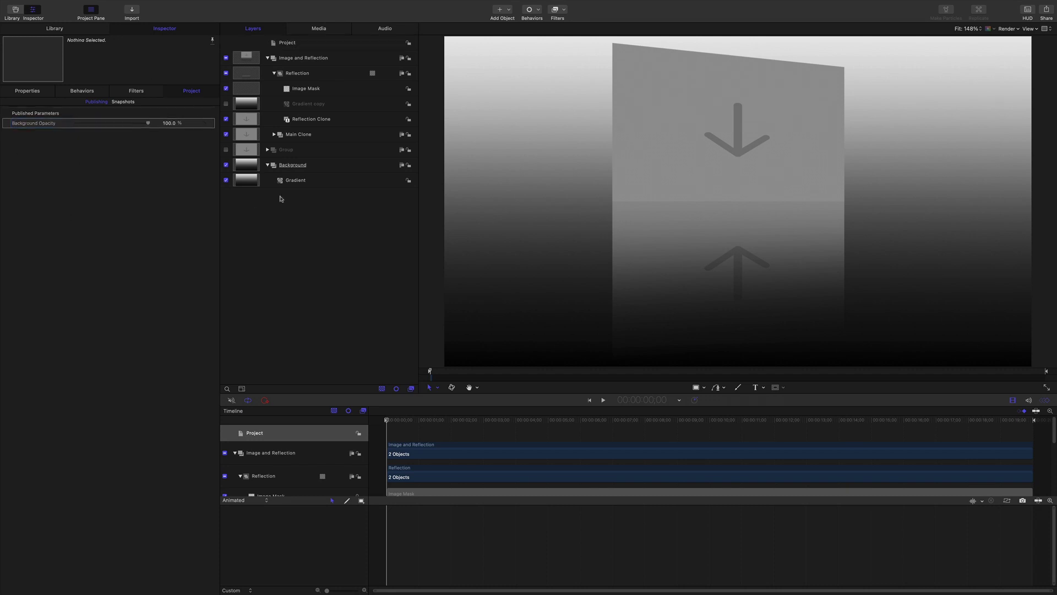
Step: Add the Background group's Opacity to a new rig with a new checkbox widget
click(316, 171)
click(27, 91)
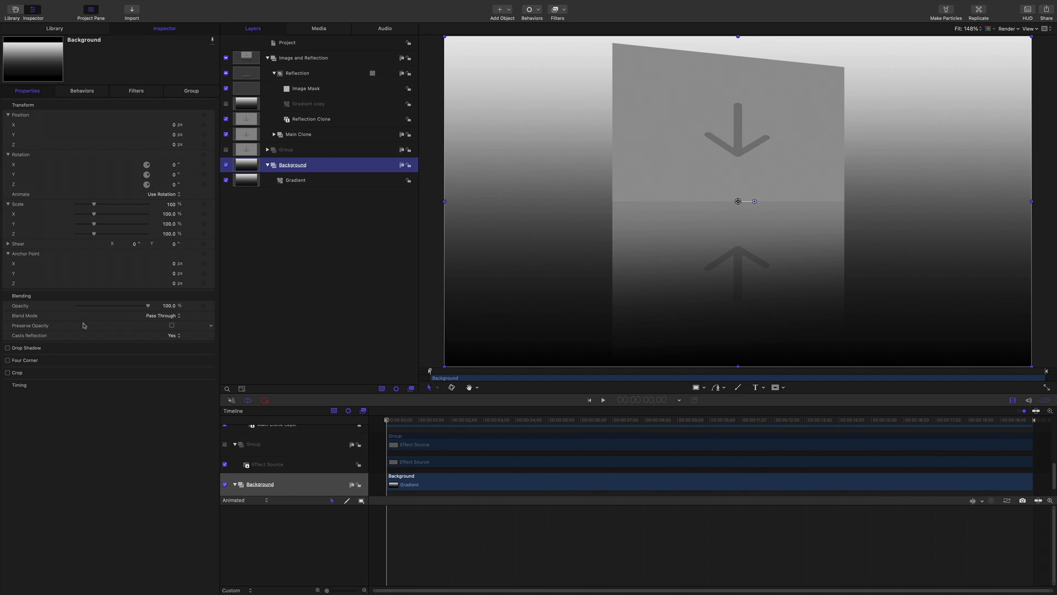
mouse_move(211, 309)
click(212, 308)
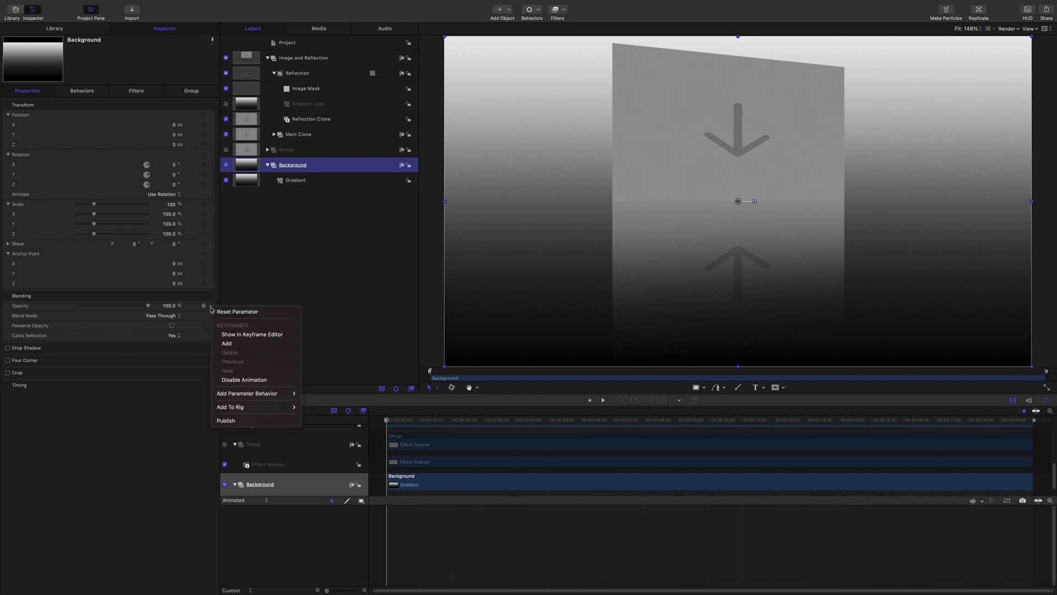
mouse_move(237, 407)
mouse_move(340, 407)
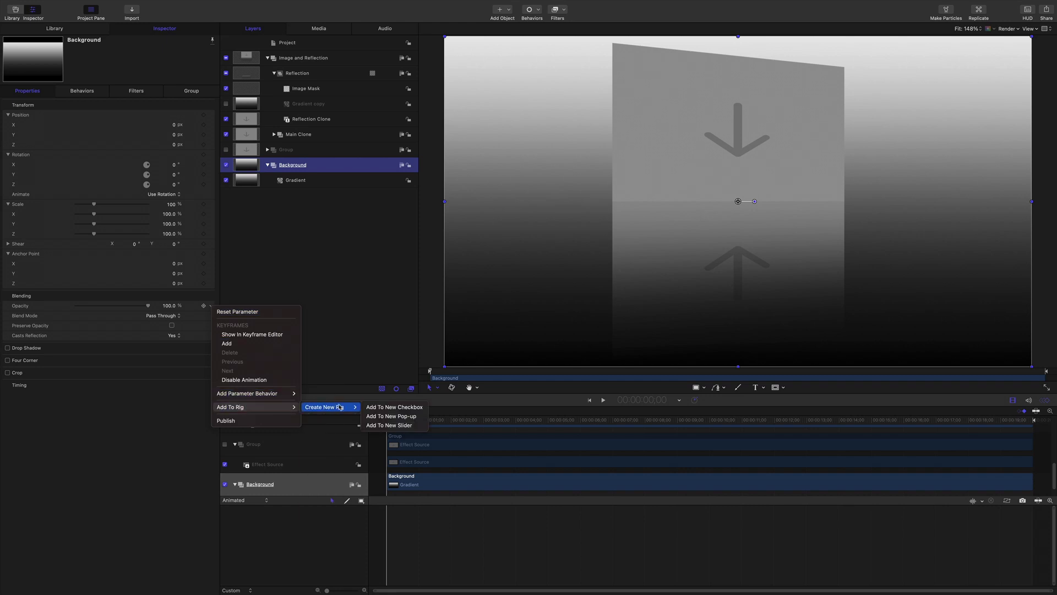
click(384, 409)
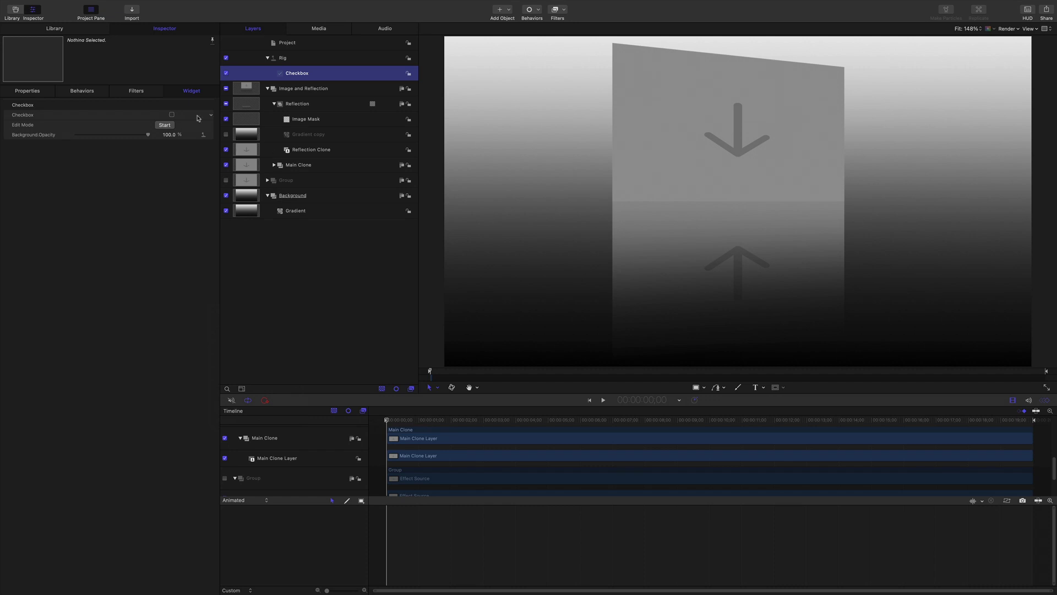
Step: Toggle the rig checkbox several times to test hiding and showing the background, leaving it enabled
click(172, 114)
click(172, 115)
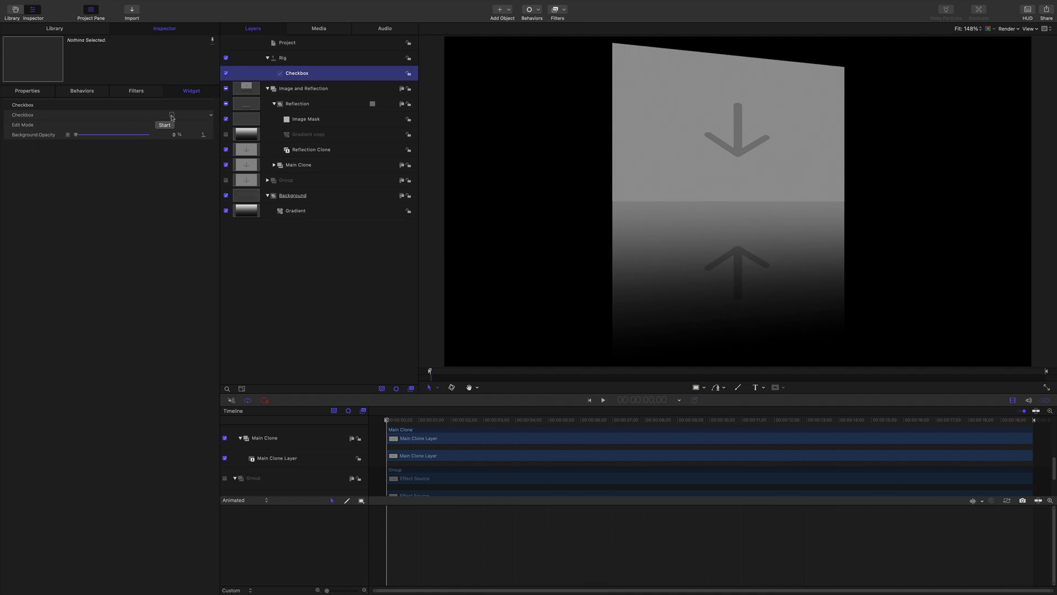
click(172, 115)
click(171, 114)
click(172, 114)
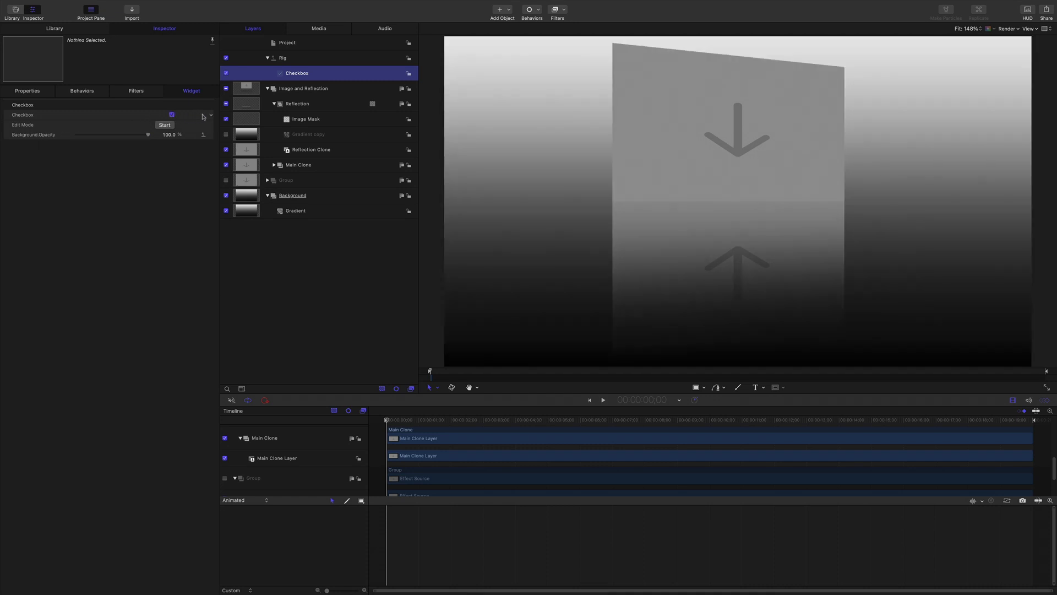
Step: Publish the rig's checkbox and rename the published parameter to Background
click(211, 115)
click(225, 228)
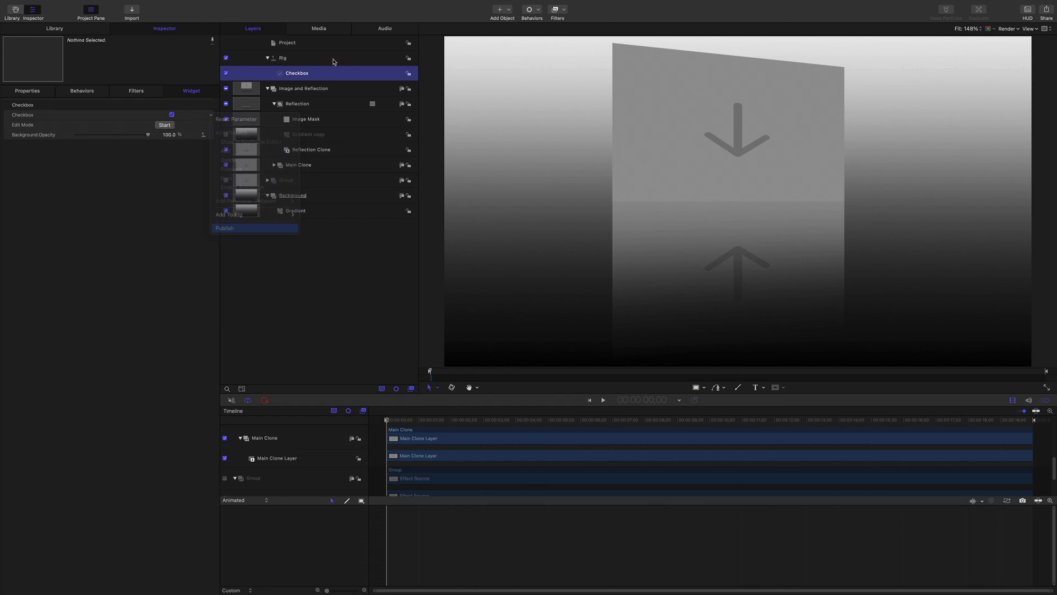
click(319, 44)
click(192, 90)
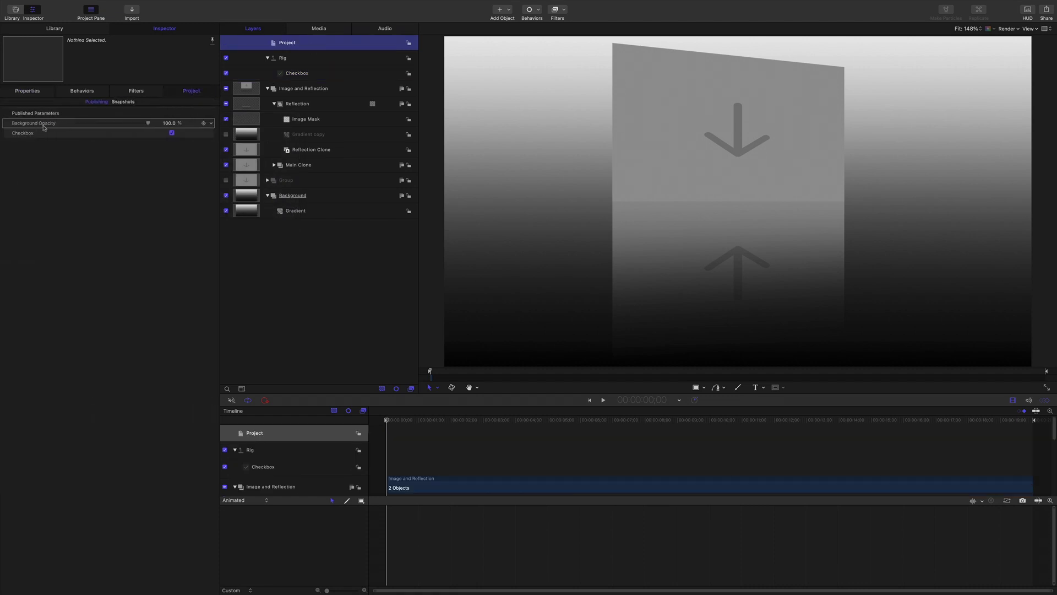
double_click(27, 133)
text(Back)
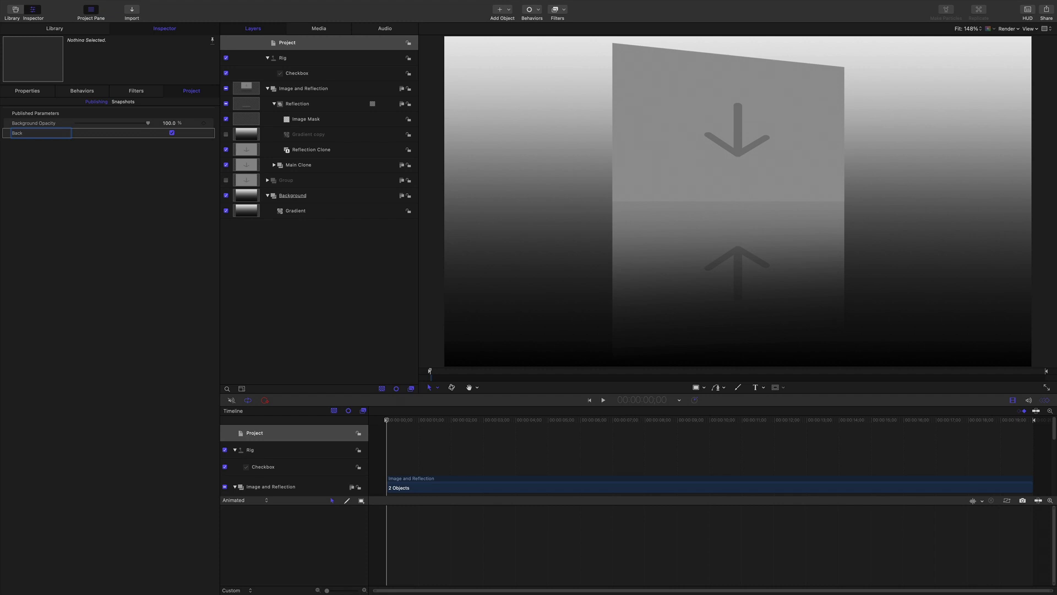
text(ground)
Step: Move the Background checkbox above Background Opacity in the published parameters and test the opacity slider
drag(17, 126, 34, 132)
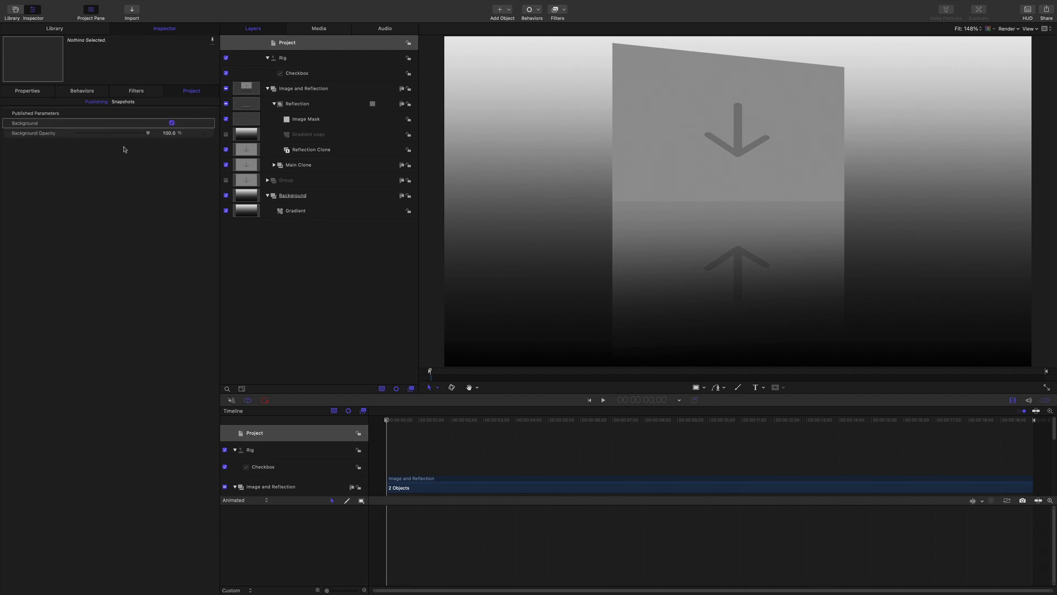
mouse_move(147, 133)
mouse_down()
mouse_move(80, 135)
mouse_move(160, 135)
mouse_up()
Step: Increase the Image and Reflection group's Y rotation to about 37°
click(311, 88)
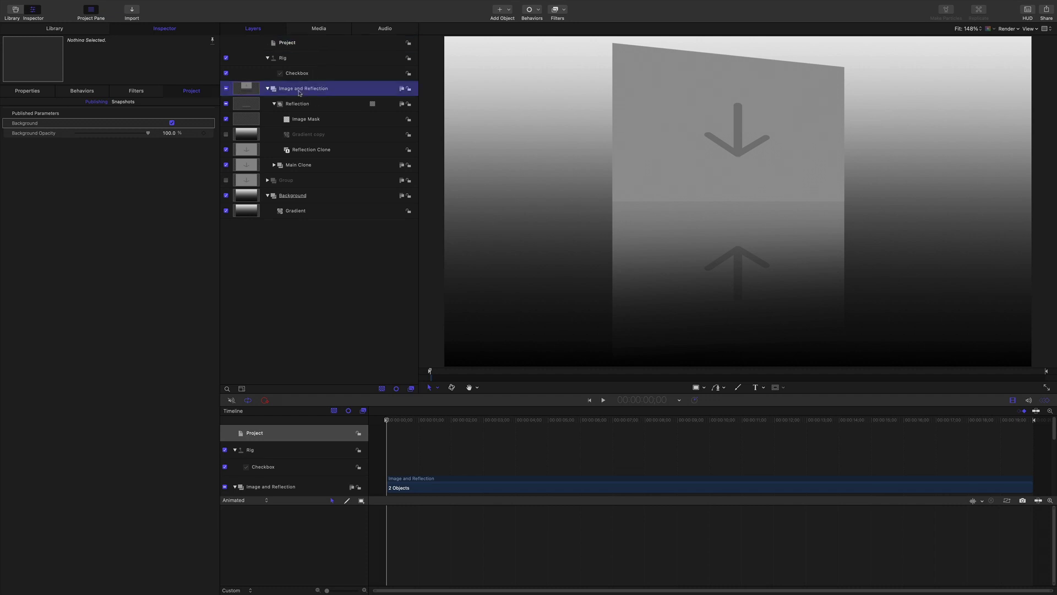
click(39, 94)
drag(170, 174, 181, 174)
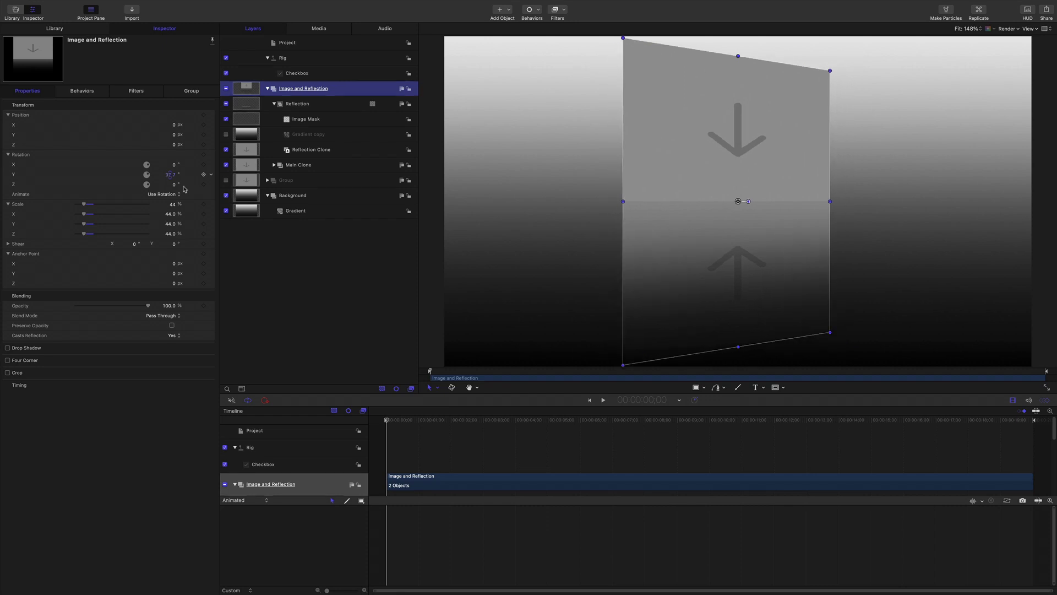
Step: Scale the Image and Reflection group to 37% and move it to about X -396 px, Y 25 px
click(171, 206)
text(35)
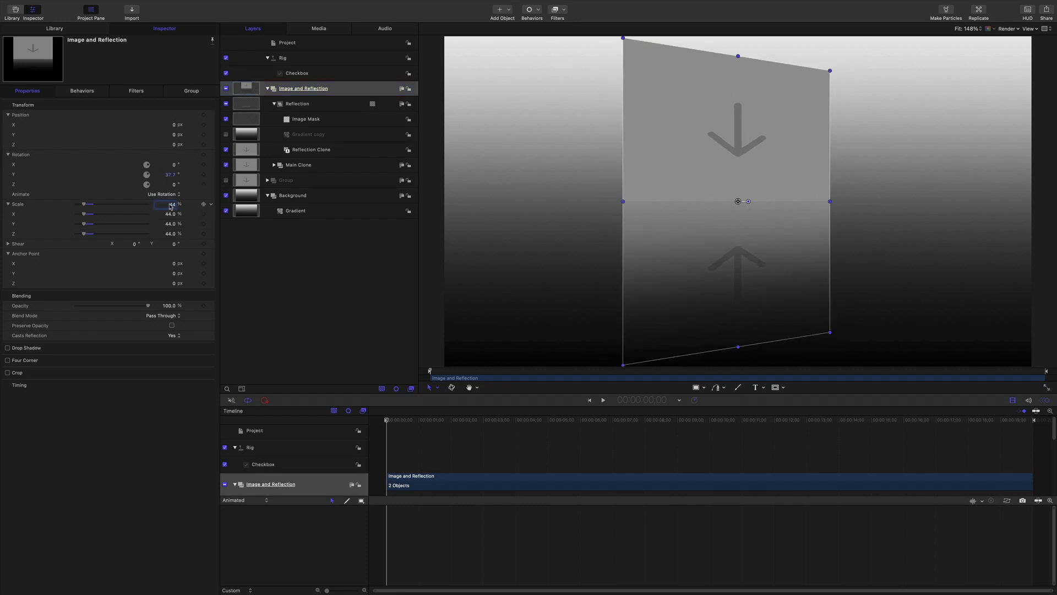
key(Return)
text(37)
key(Return)
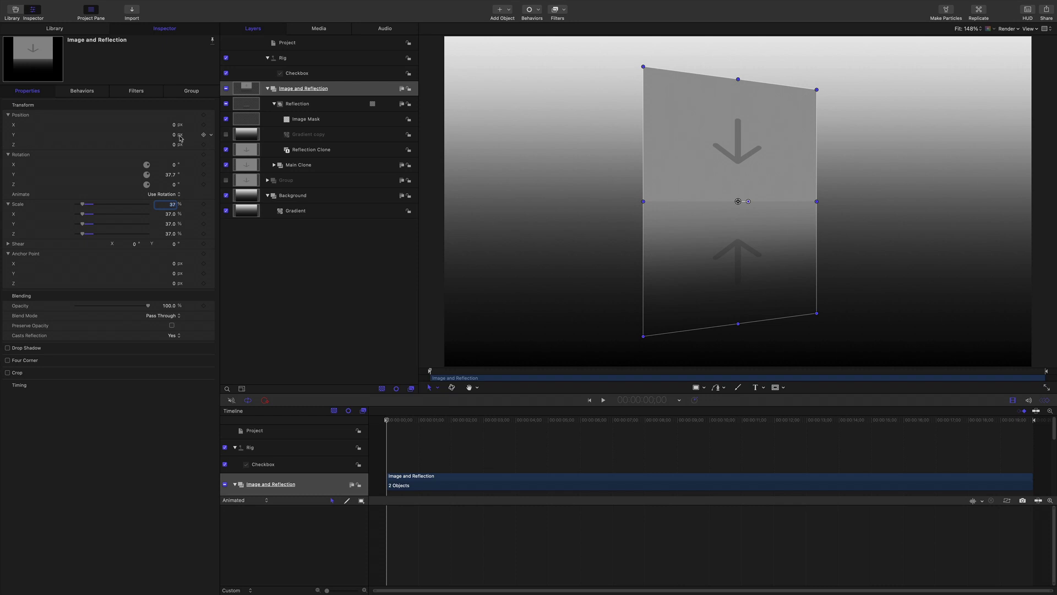
drag(175, 125, 187, 124)
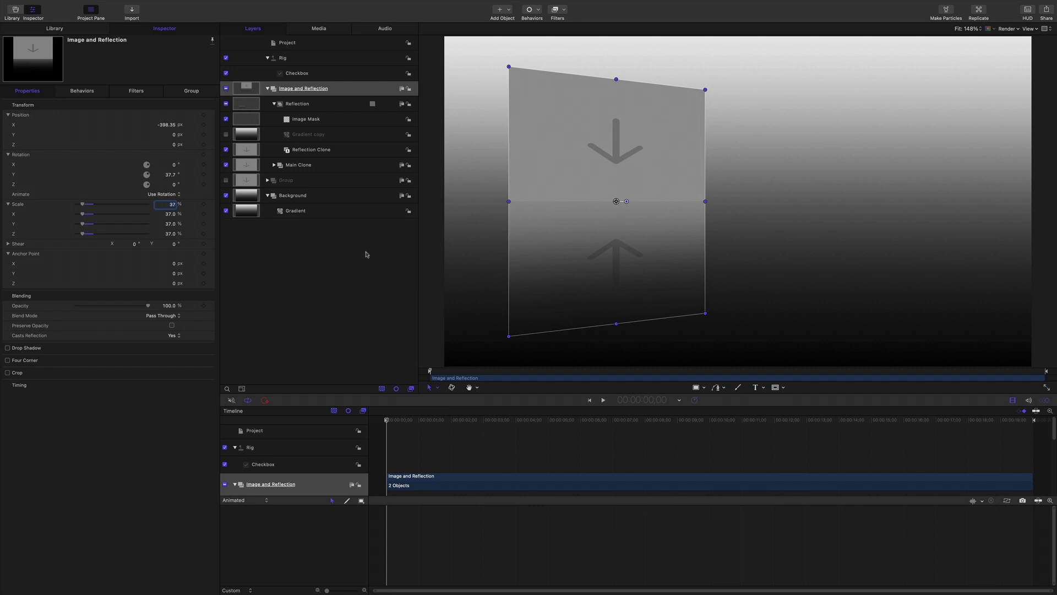
mouse_move(618, 206)
mouse_down()
mouse_move(677, 198)
mouse_move(597, 193)
mouse_move(617, 194)
mouse_up()
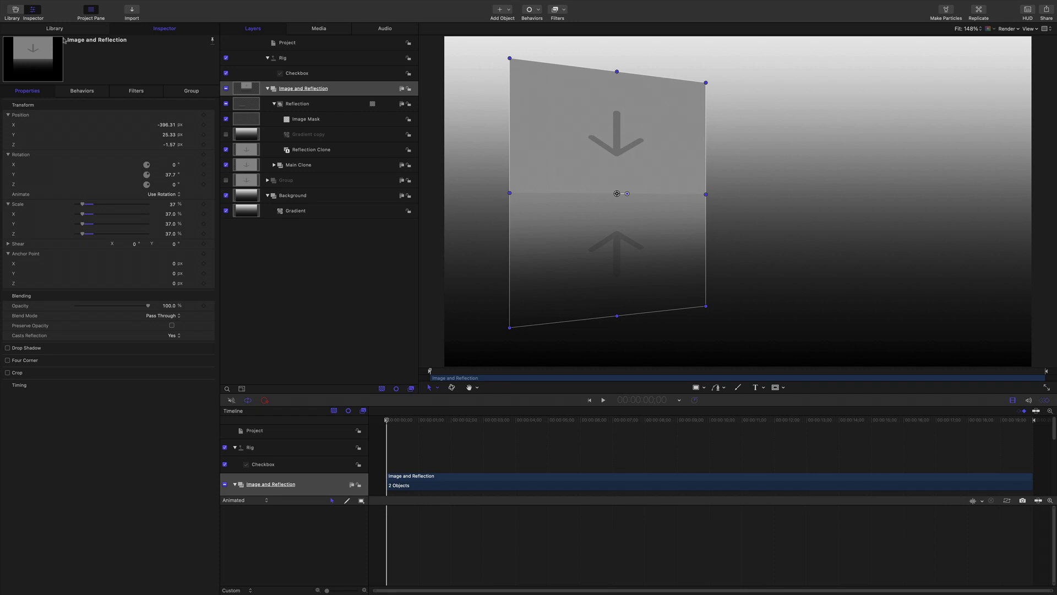
Step: Save the Perspective Reflection project
click(55, 5)
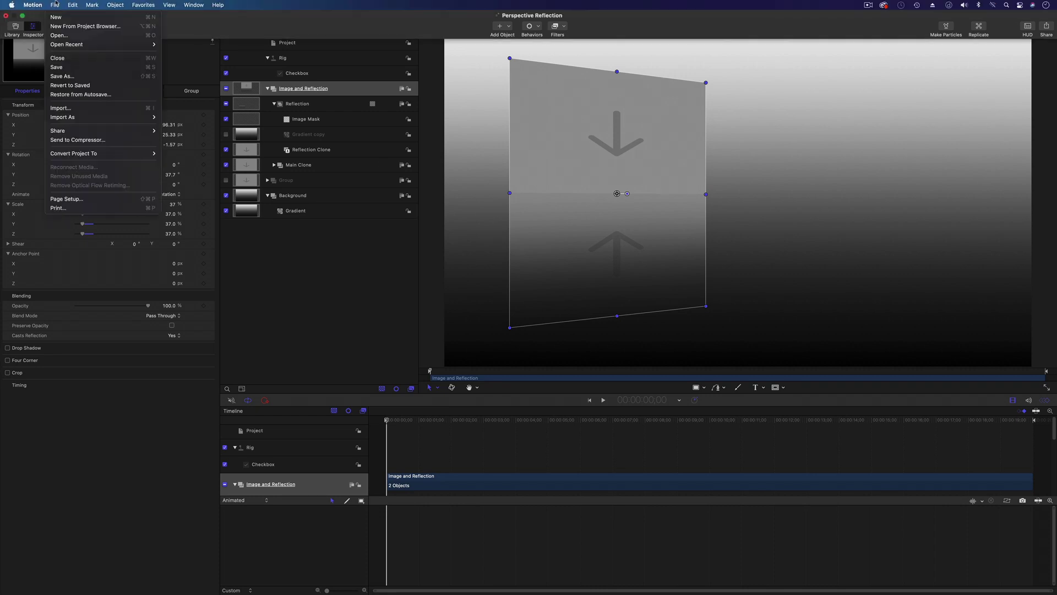
click(62, 68)
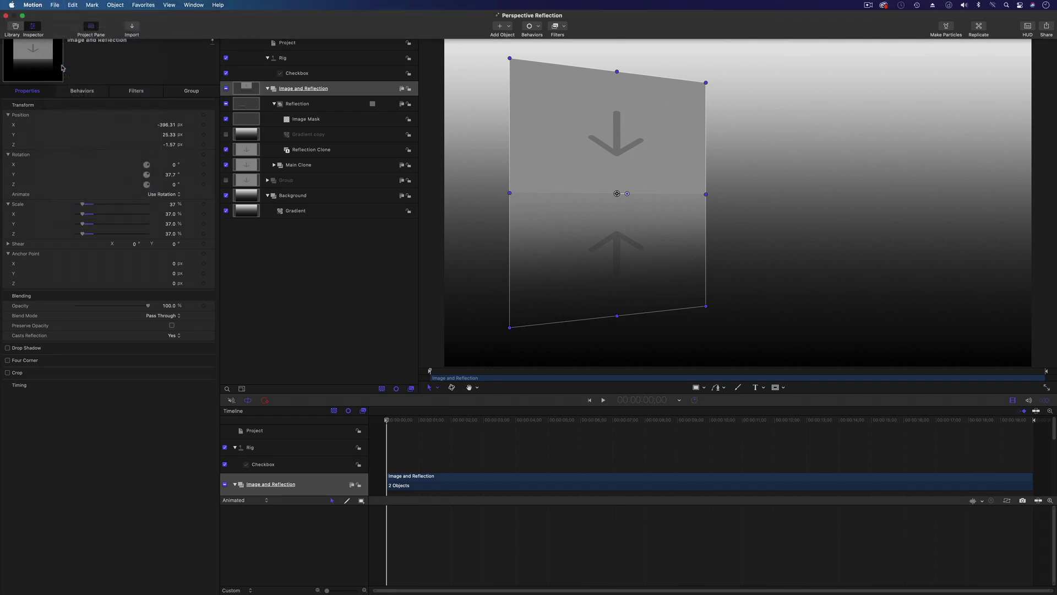
click(54, 5)
click(58, 68)
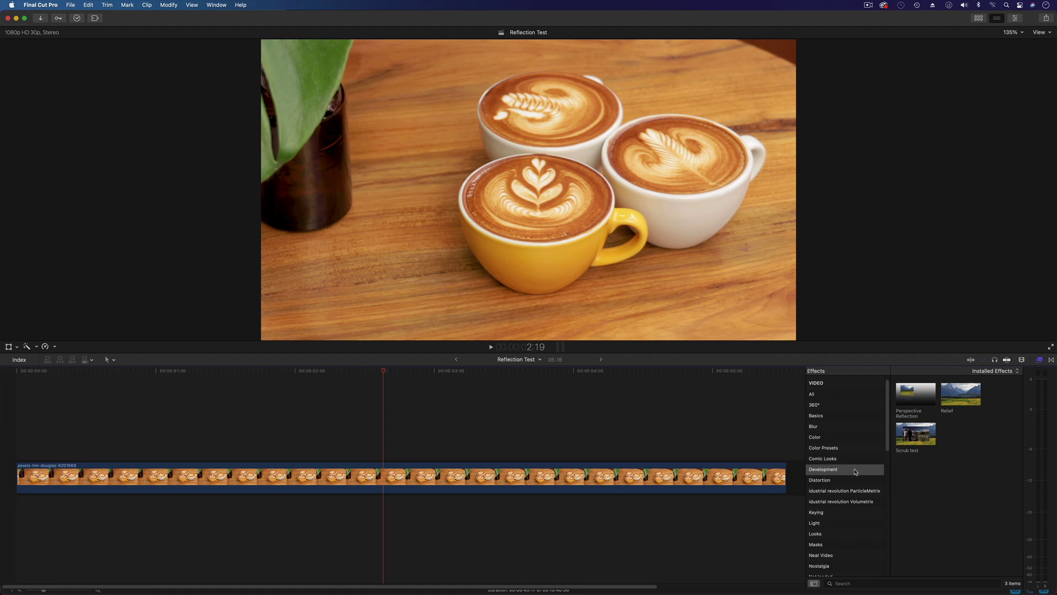
Step: In Final Cut Pro, apply the Perspective Reflection effect from the Development category to the coffee clip and scrub through the result
drag(914, 395, 435, 468)
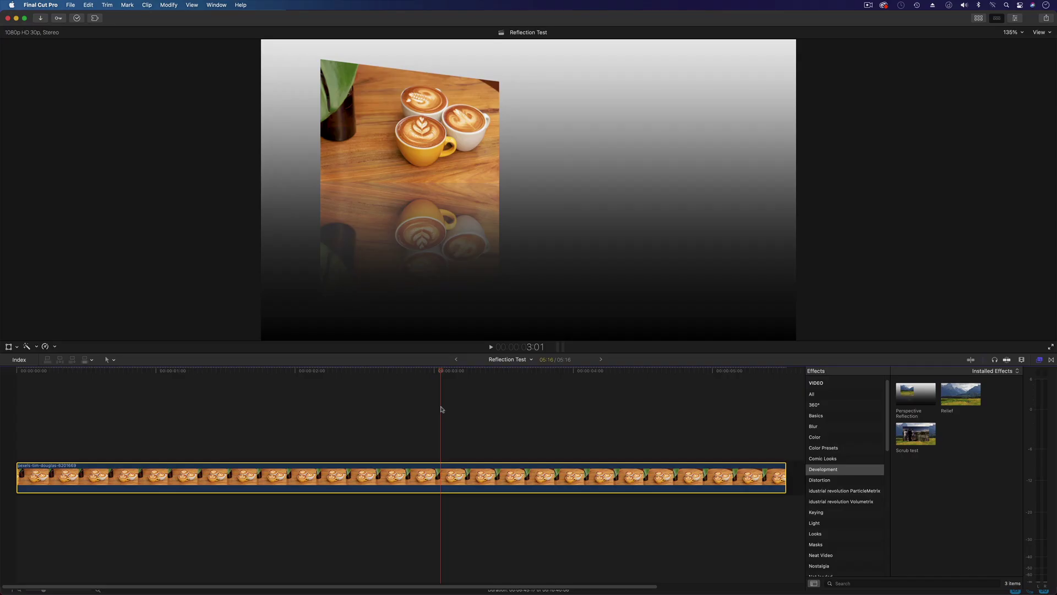
drag(443, 372, 393, 395)
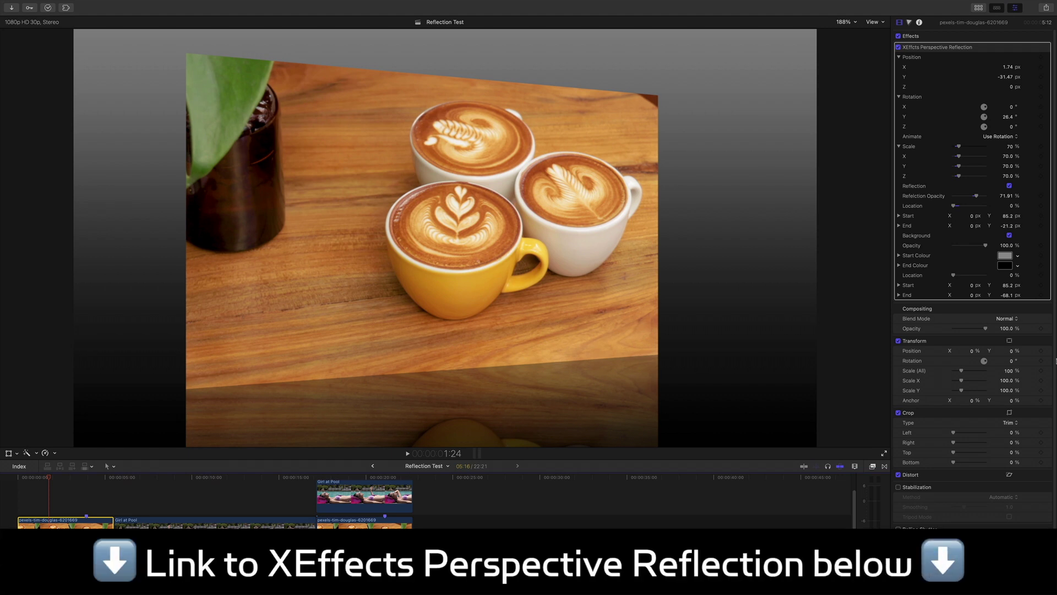
Step: Set the coffee clip's XEffects Perspective Reflection X position to about -3.9 px and its scale to about 68%
mouse_move(1011, 70)
mouse_down()
mouse_move(994, 69)
mouse_move(1005, 70)
mouse_up()
mouse_move(1010, 146)
mouse_down()
mouse_move(988, 146)
mouse_move(1011, 147)
mouse_up()
text(65)
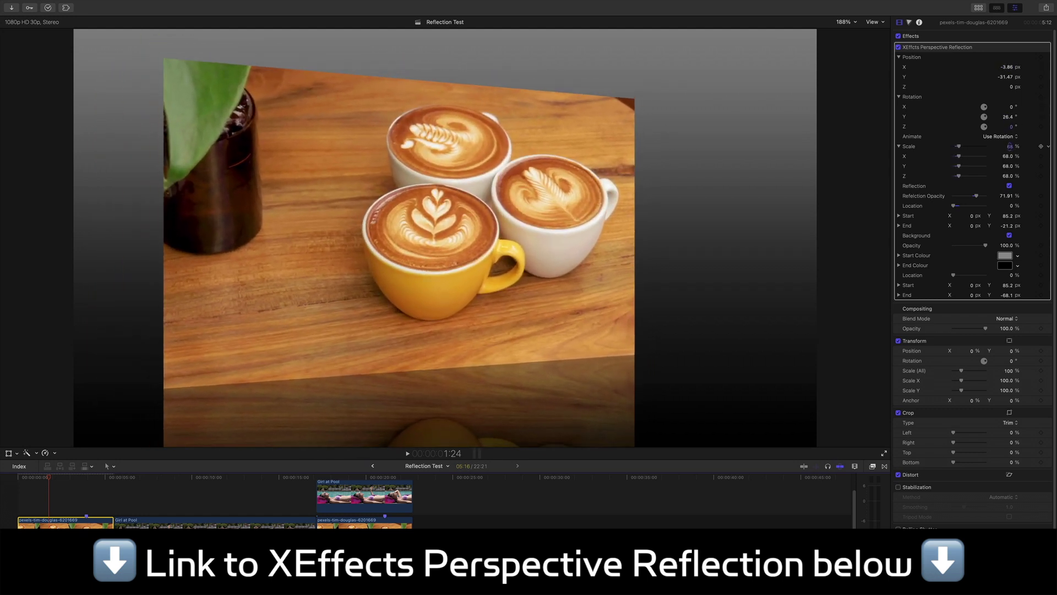
key(Return)
Step: Set the Girl at Pool clip's Perspective Reflection X position to about -5.4 px and its Y rotation to about -34.5°
click(126, 478)
drag(126, 480, 181, 480)
click(180, 529)
mouse_move(1007, 67)
mouse_down()
mouse_move(997, 67)
mouse_move(1006, 67)
mouse_up()
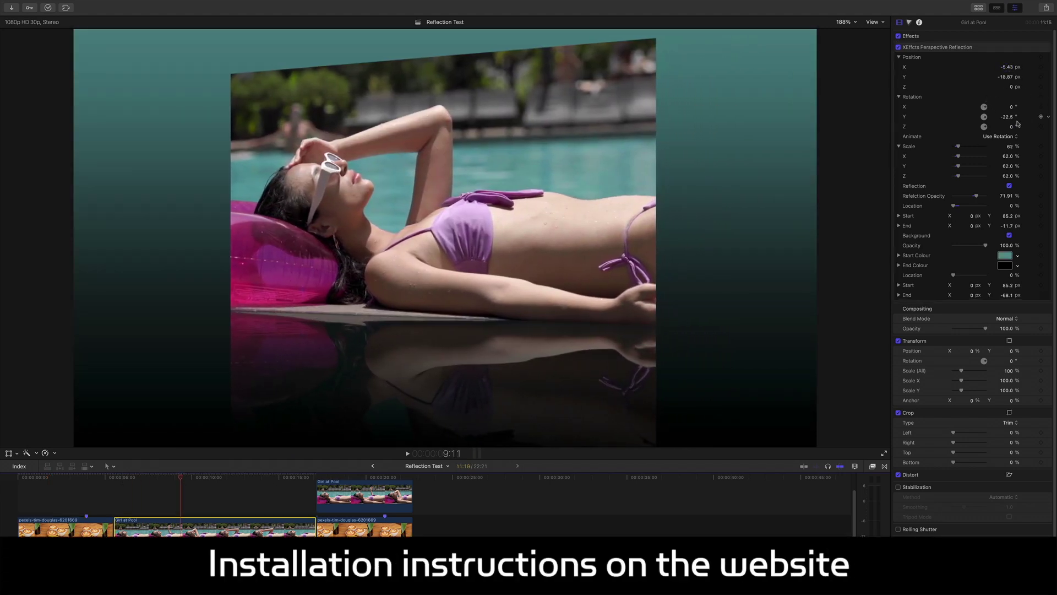
drag(1007, 117, 1003, 117)
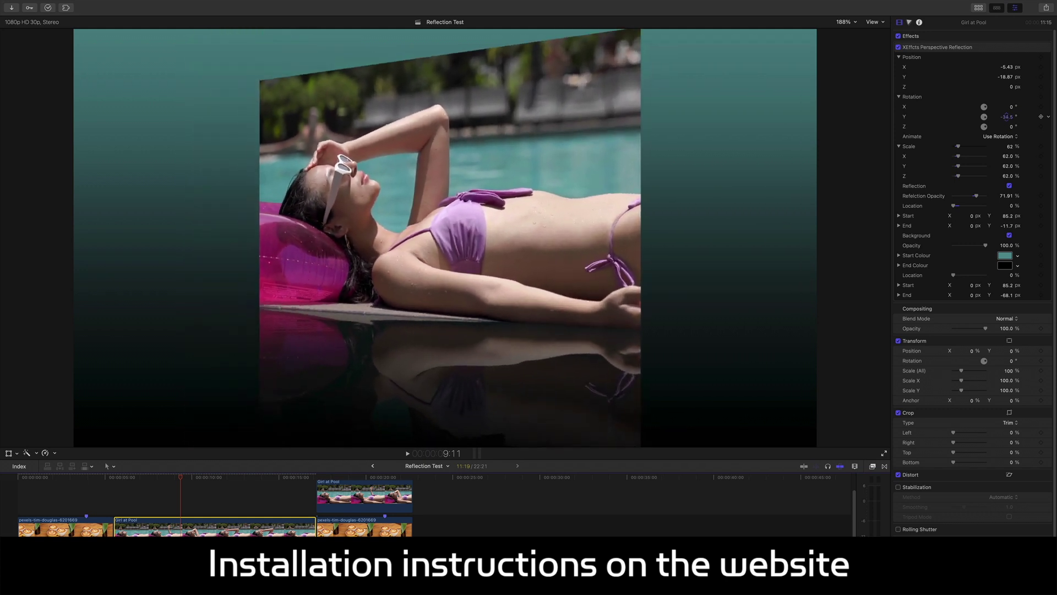
Step: Play the timeline from the start of the section where the Girl at Pool clip is stacked above the coffee clip
click(310, 475)
key(space)
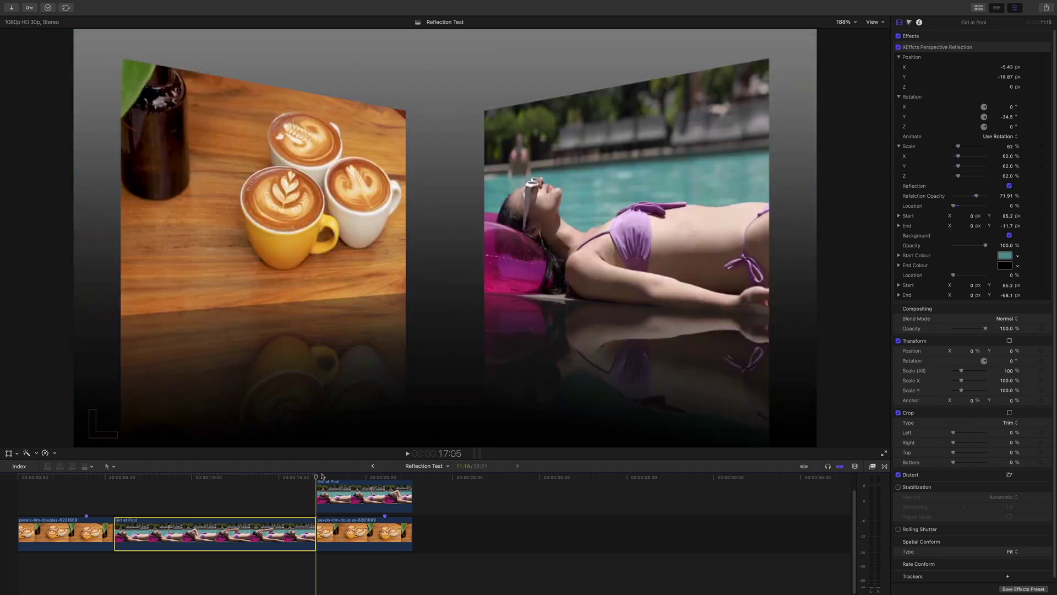